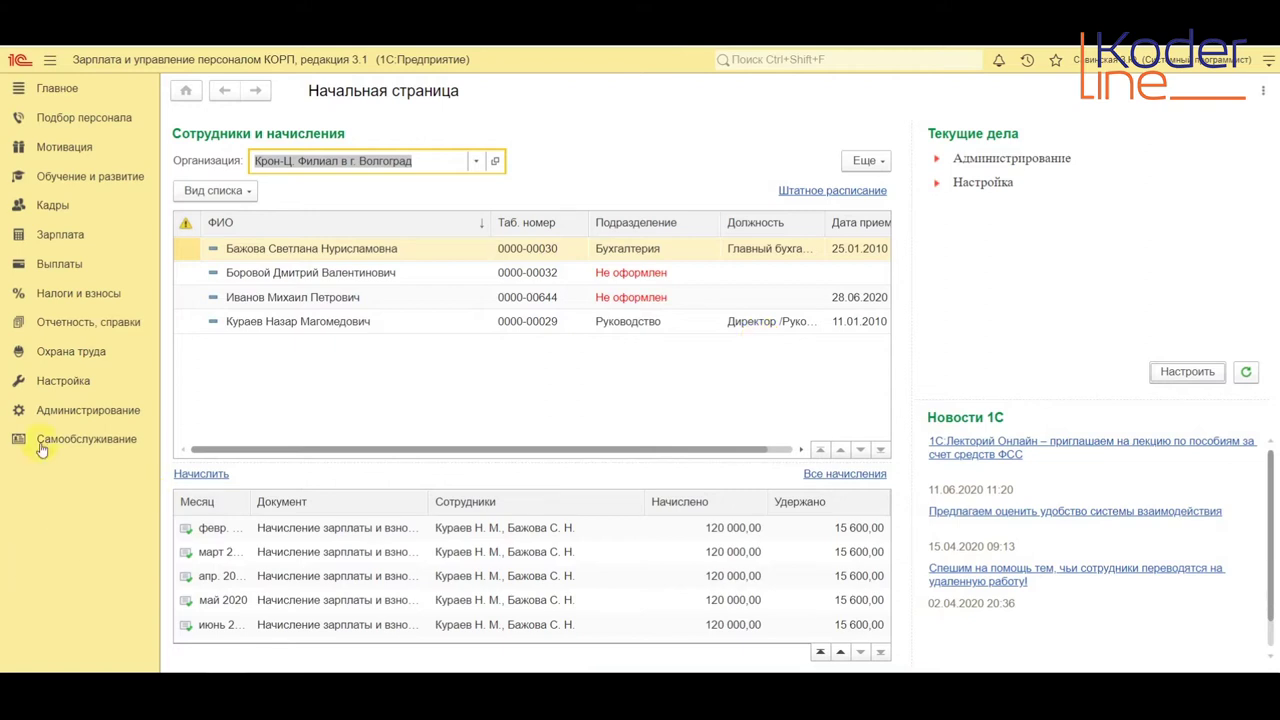
Step: Create an employee group named "Рабочие" in the Группы сотрудников directory and save it
{"action": "left_click", "coordinate": [57, 384]}
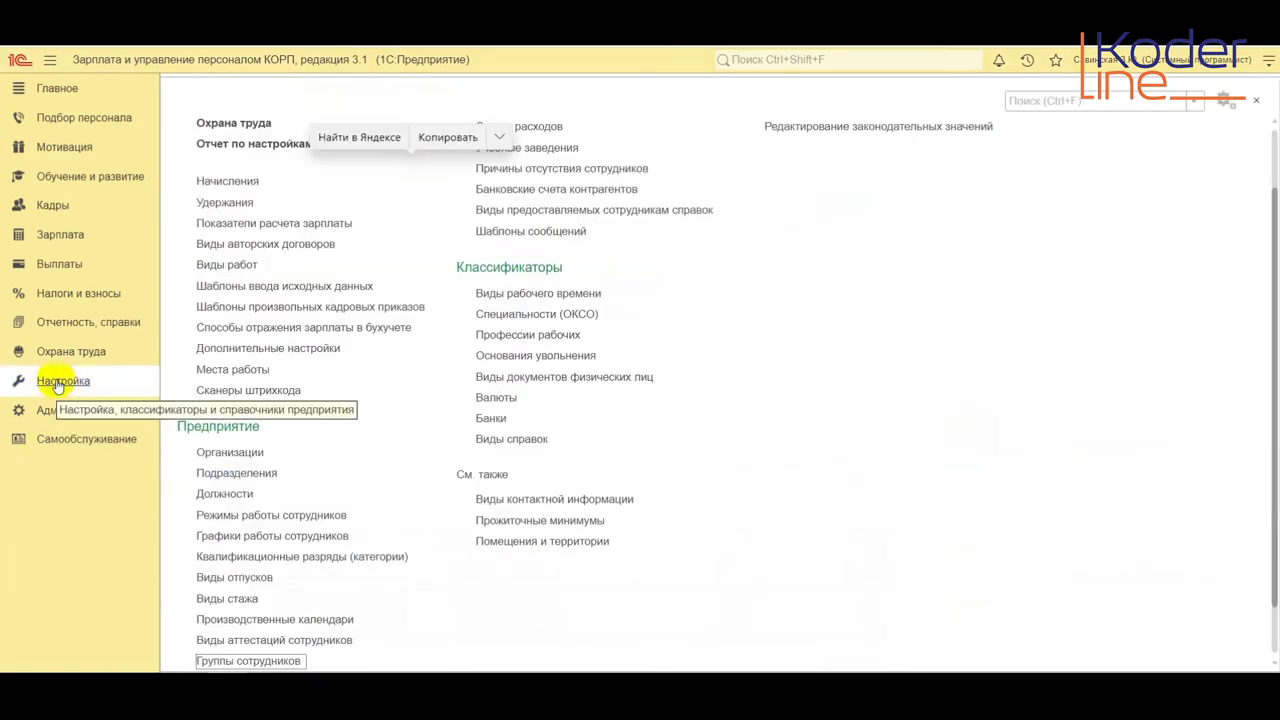
{"action": "left_click", "coordinate": [266, 662]}
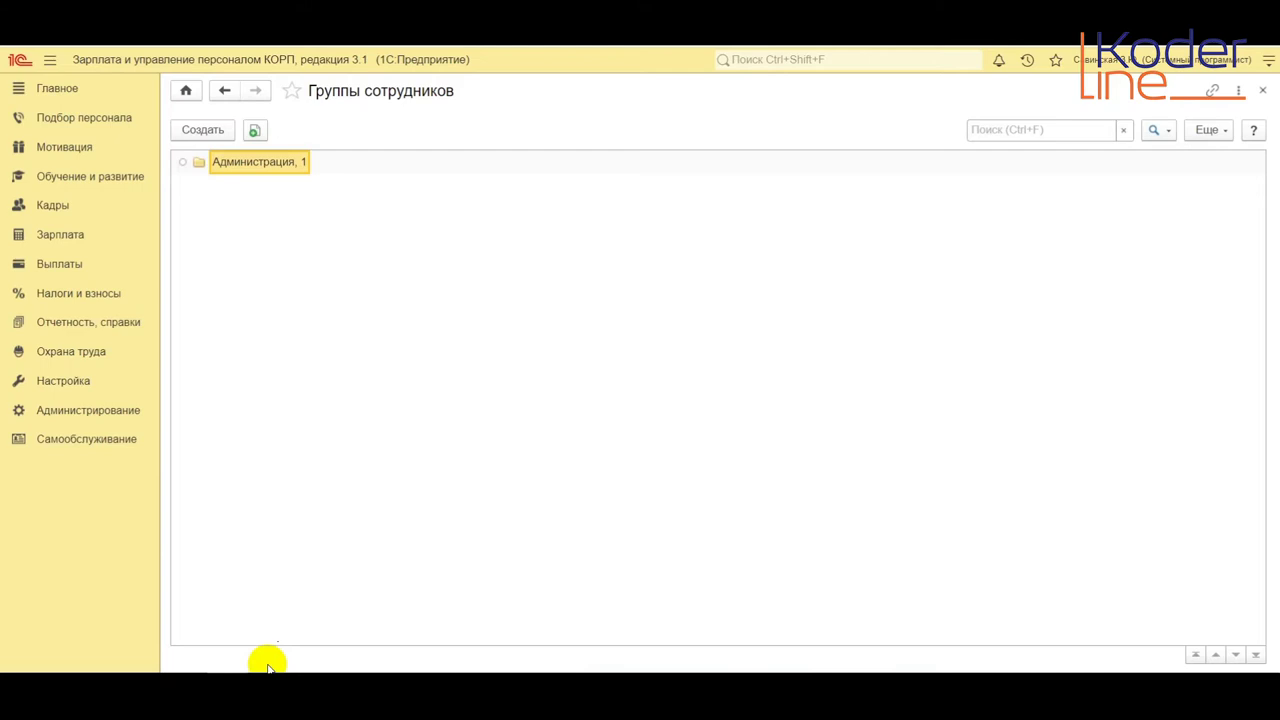
{"action": "left_click", "coordinate": [200, 132]}
{"action": "type", "text": "Рабо"}
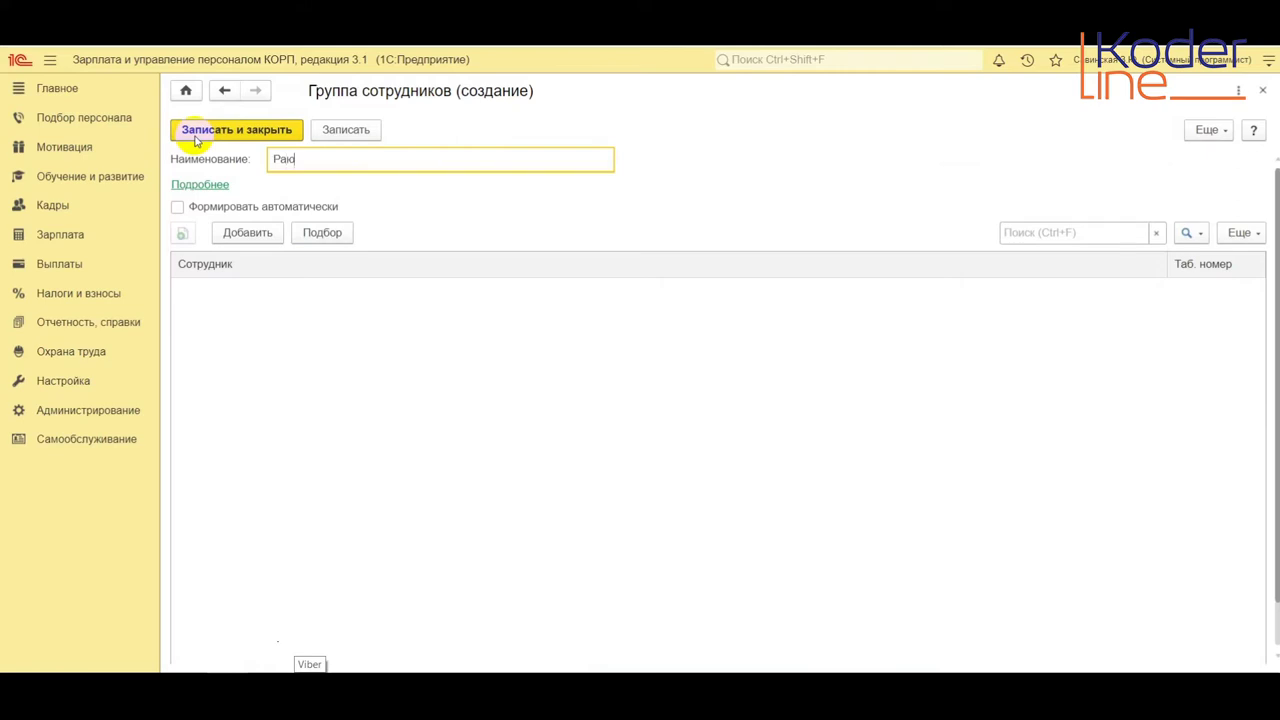
{"action": "type", "text": "чие"}
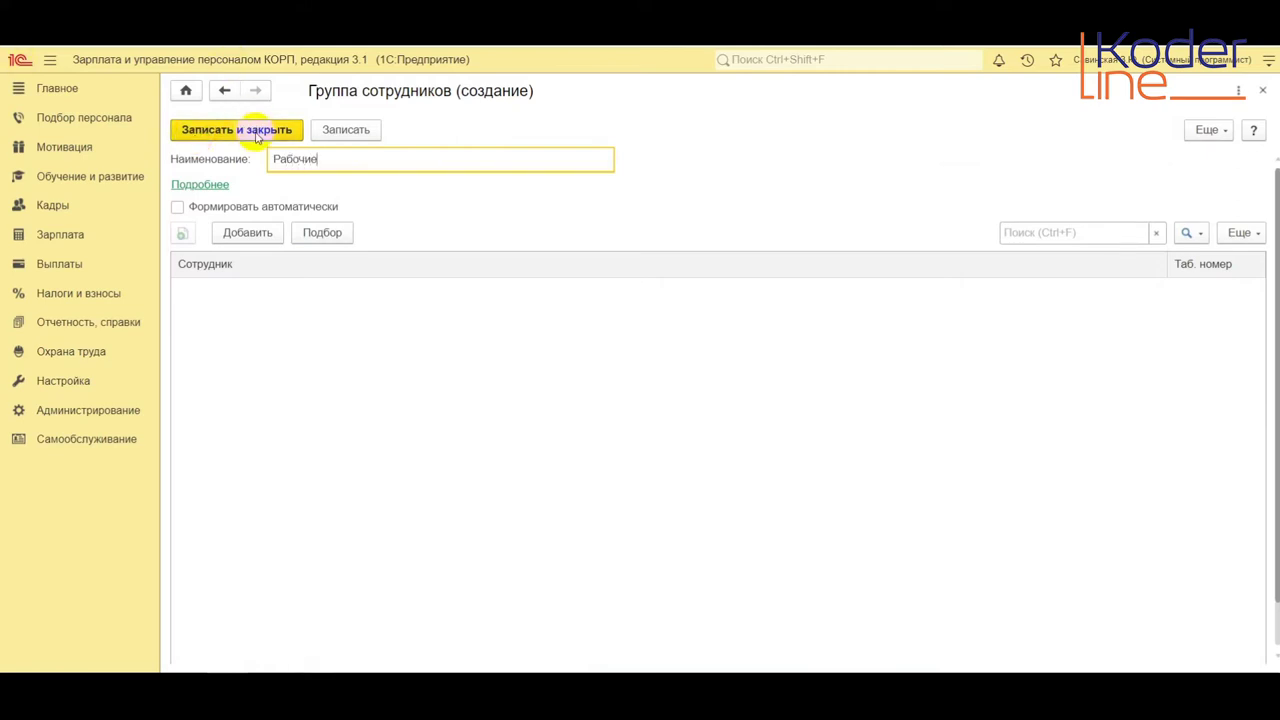
{"action": "left_click", "coordinate": [369, 131]}
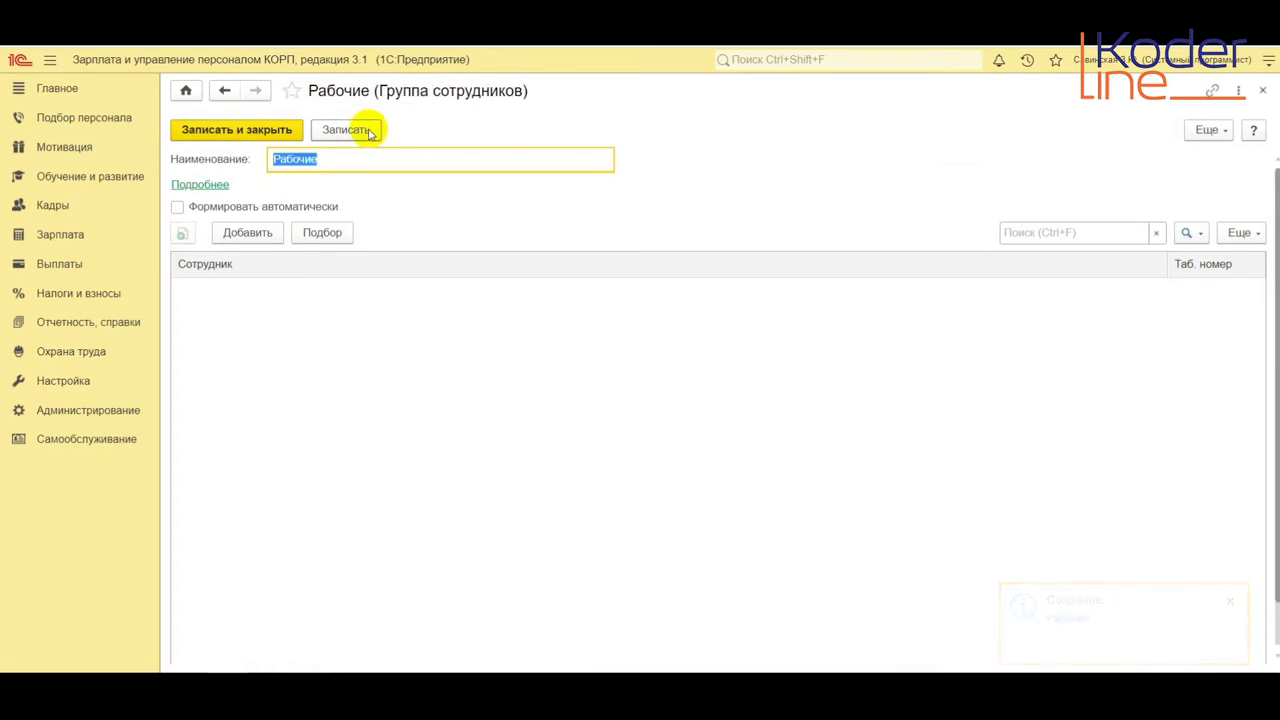
Step: Add the "Инженер, 1 категория" hired 01.07.2016 and the internal part-time "Сторож" to the Рабочие group, and save and close it
{"action": "left_click", "coordinate": [324, 240]}
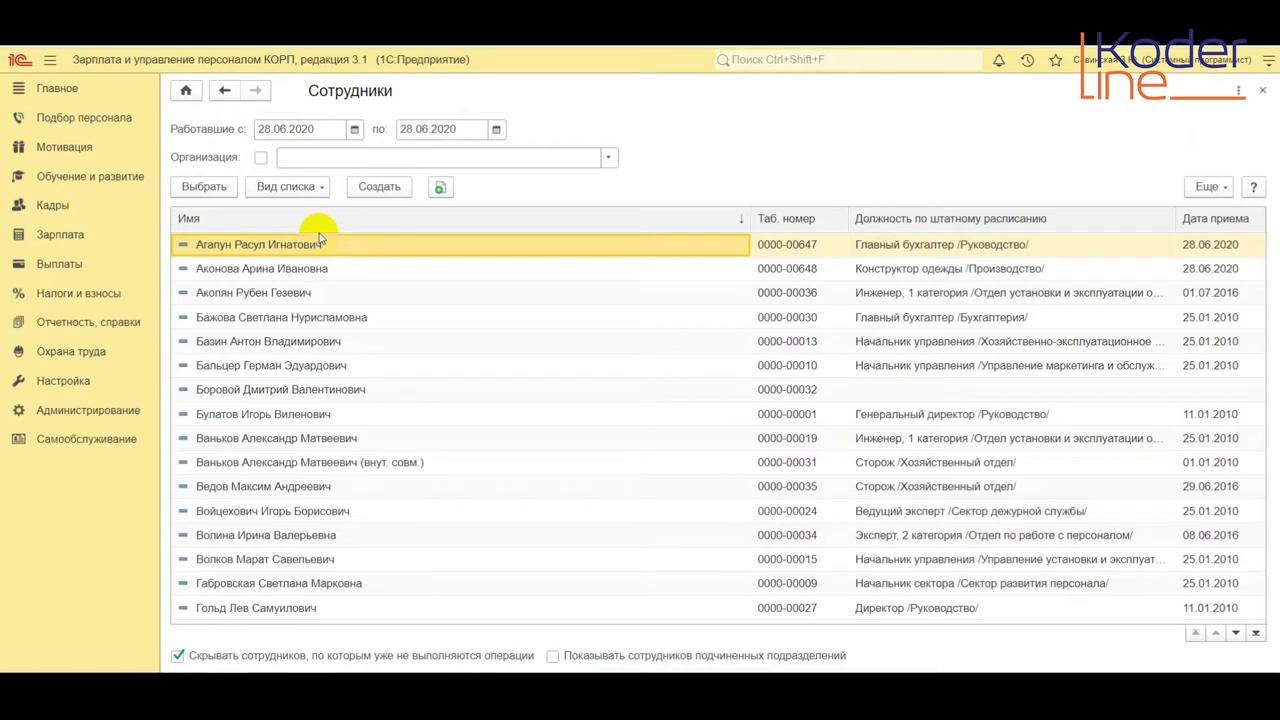
{"action": "left_click", "coordinate": [797, 298]}
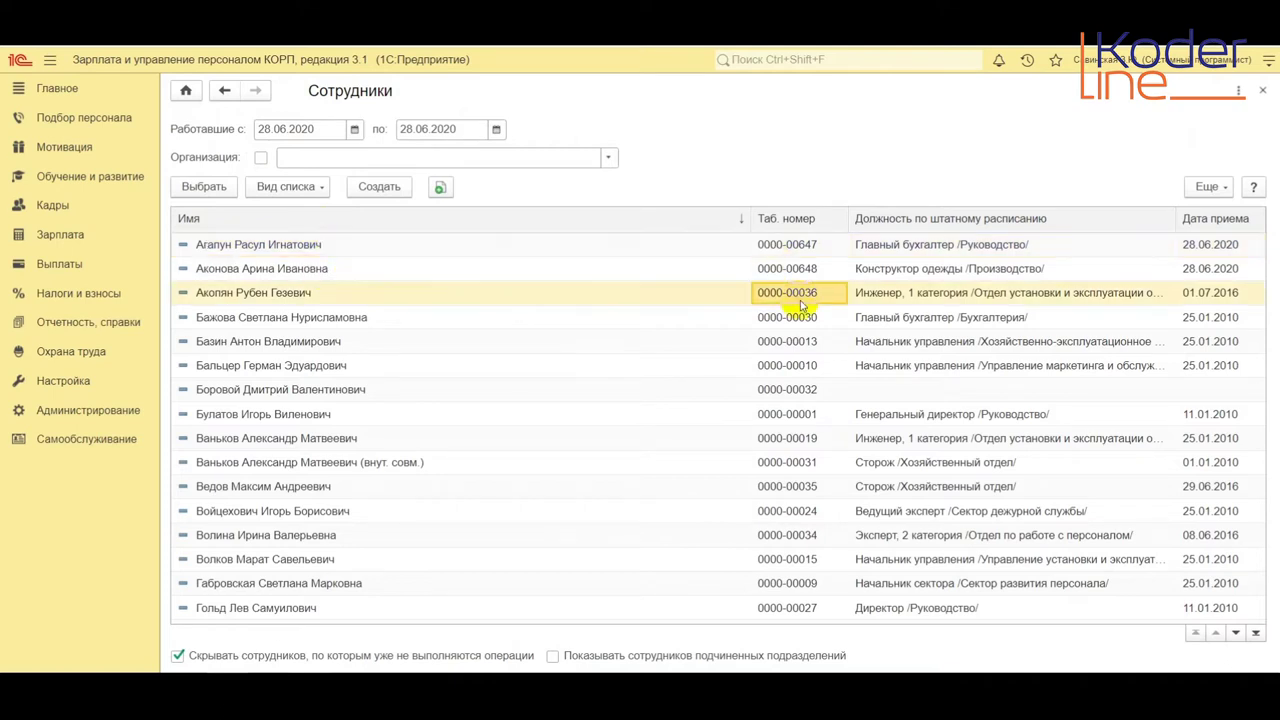
{"action": "left_click", "coordinate": [203, 190]}
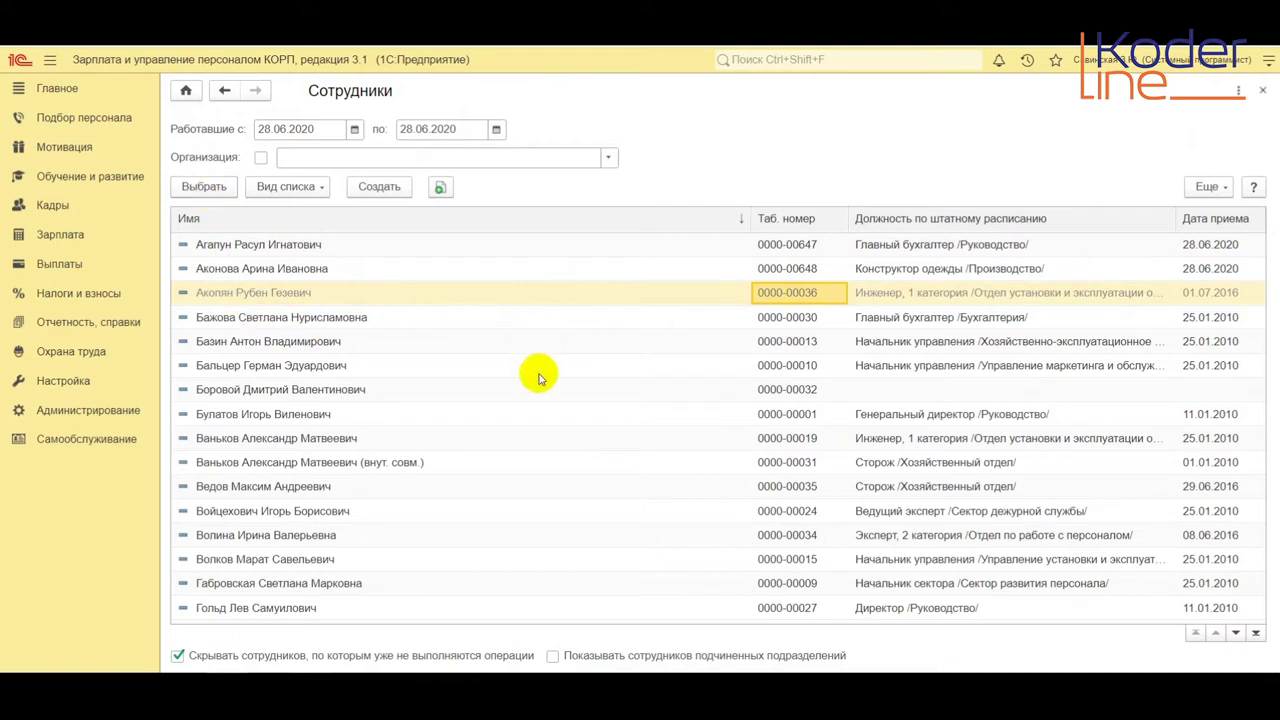
{"action": "left_click", "coordinate": [822, 465]}
{"action": "left_click", "coordinate": [203, 186]}
{"action": "scroll", "coordinate": [657, 614], "scroll_direction": "down", "scroll_amount": 2}
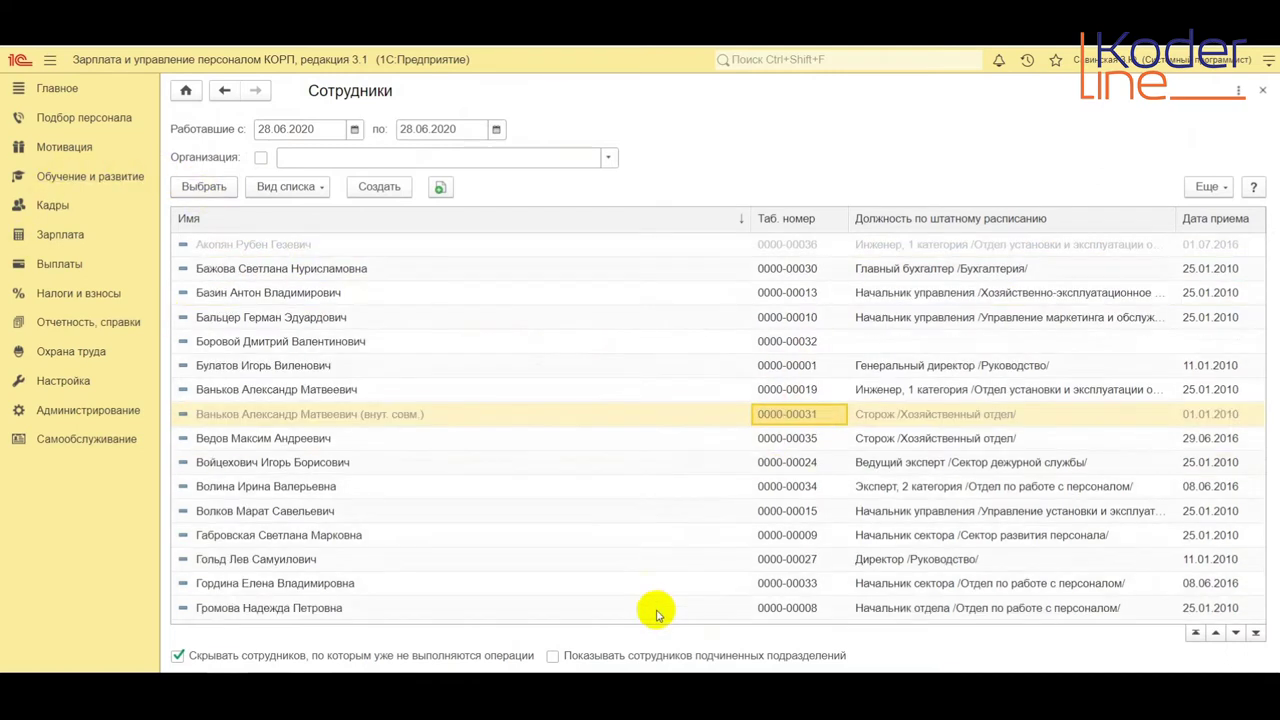
{"action": "key", "text": "Escape"}
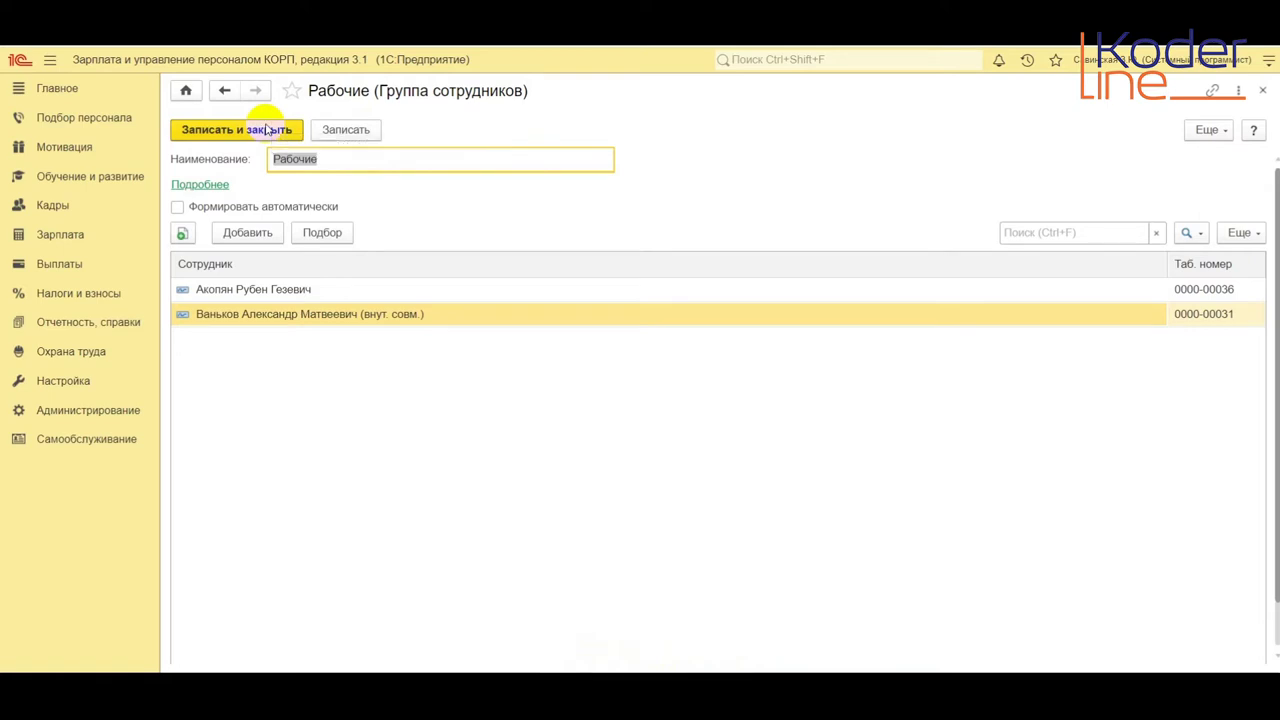
{"action": "left_click", "coordinate": [267, 130]}
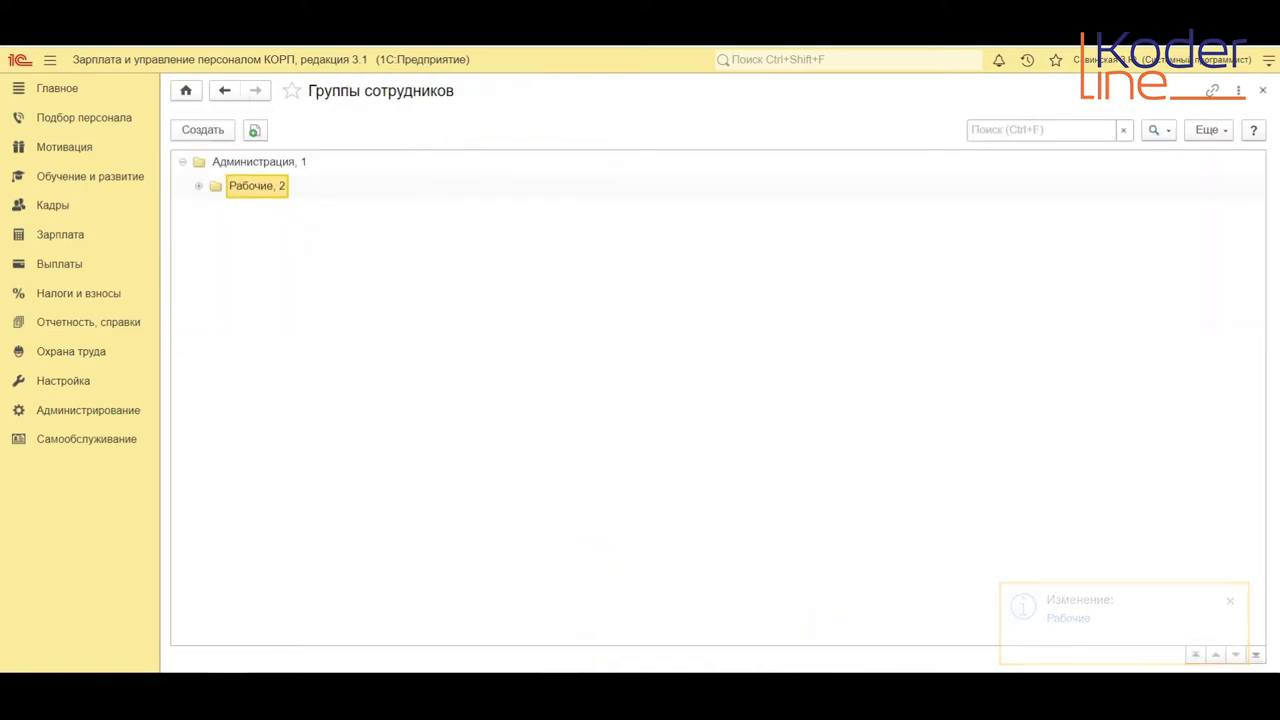
Step: Create a new employee record in the Сотрудники directory and set its organization to Парус
{"action": "left_click", "coordinate": [53, 206]}
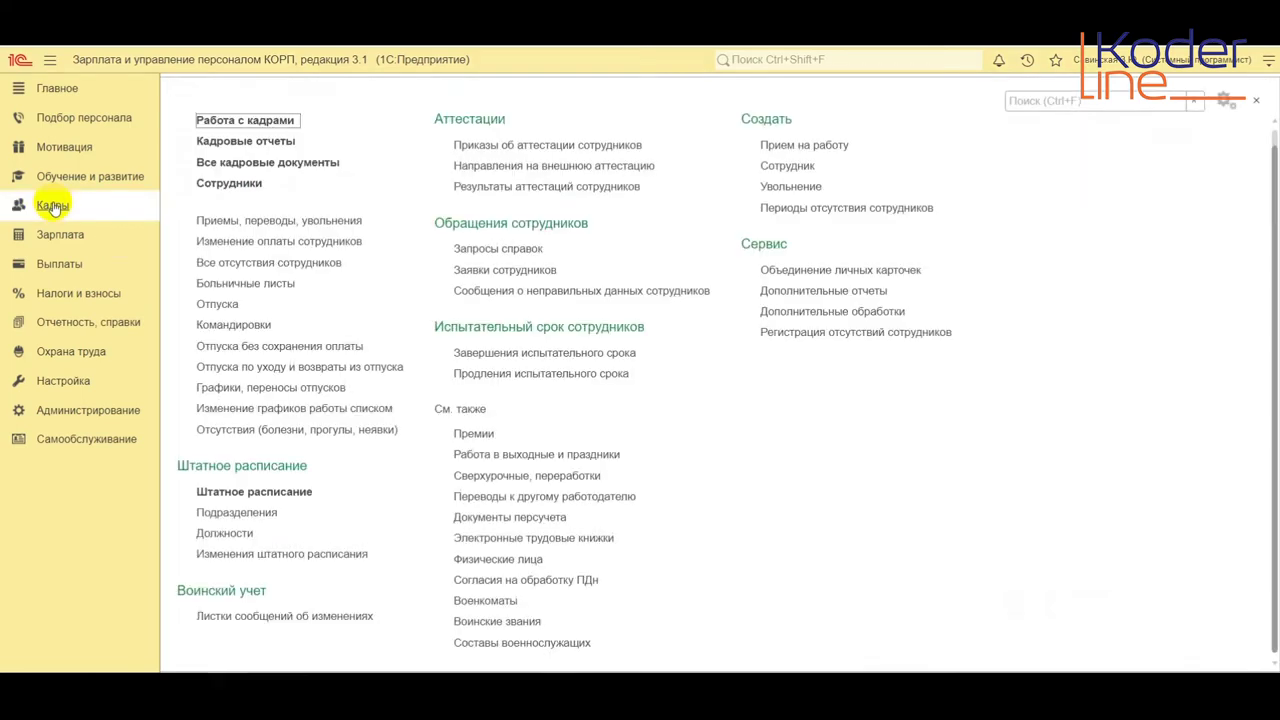
{"action": "left_click", "coordinate": [231, 186]}
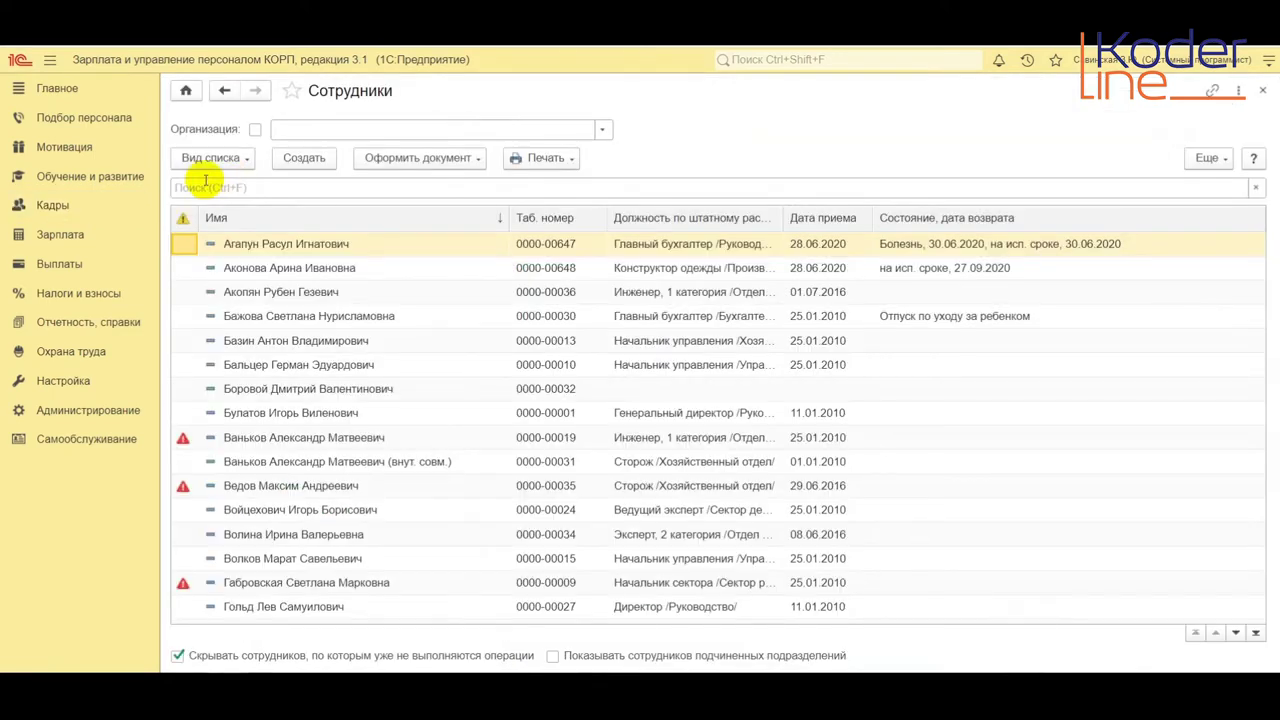
{"action": "left_click", "coordinate": [303, 160]}
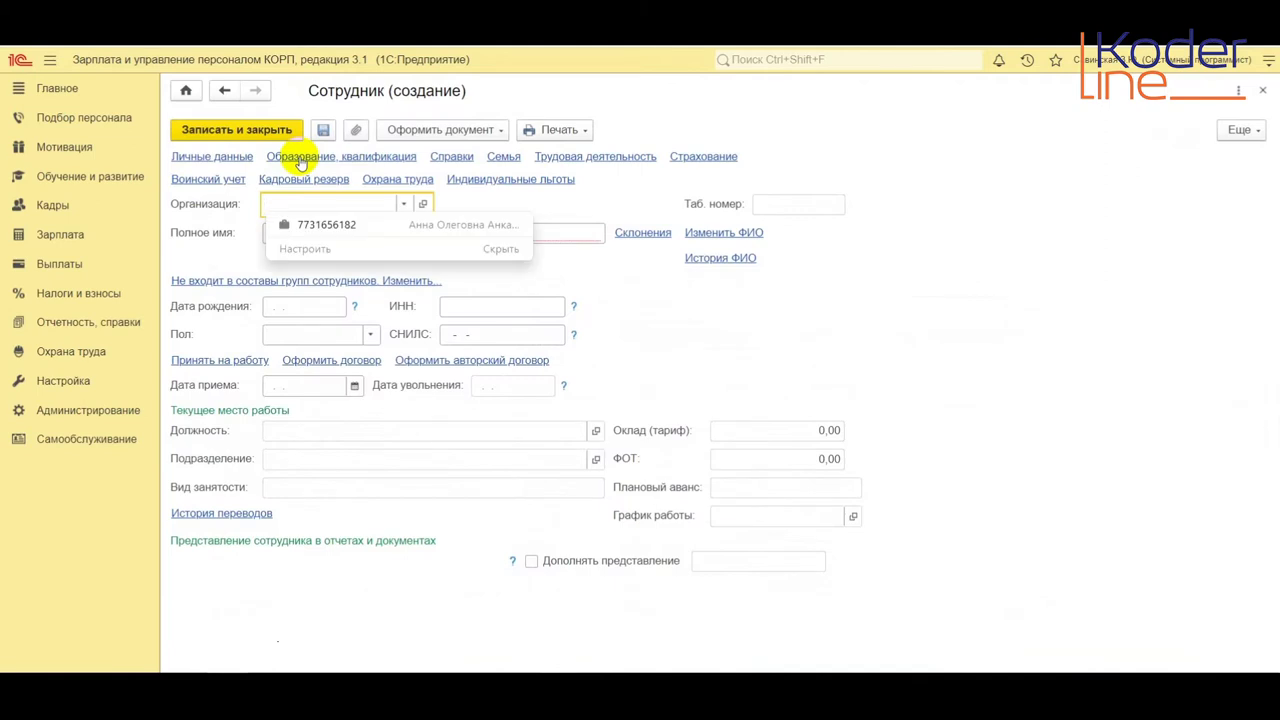
{"action": "left_click", "coordinate": [404, 204]}
{"action": "left_click", "coordinate": [288, 224]}
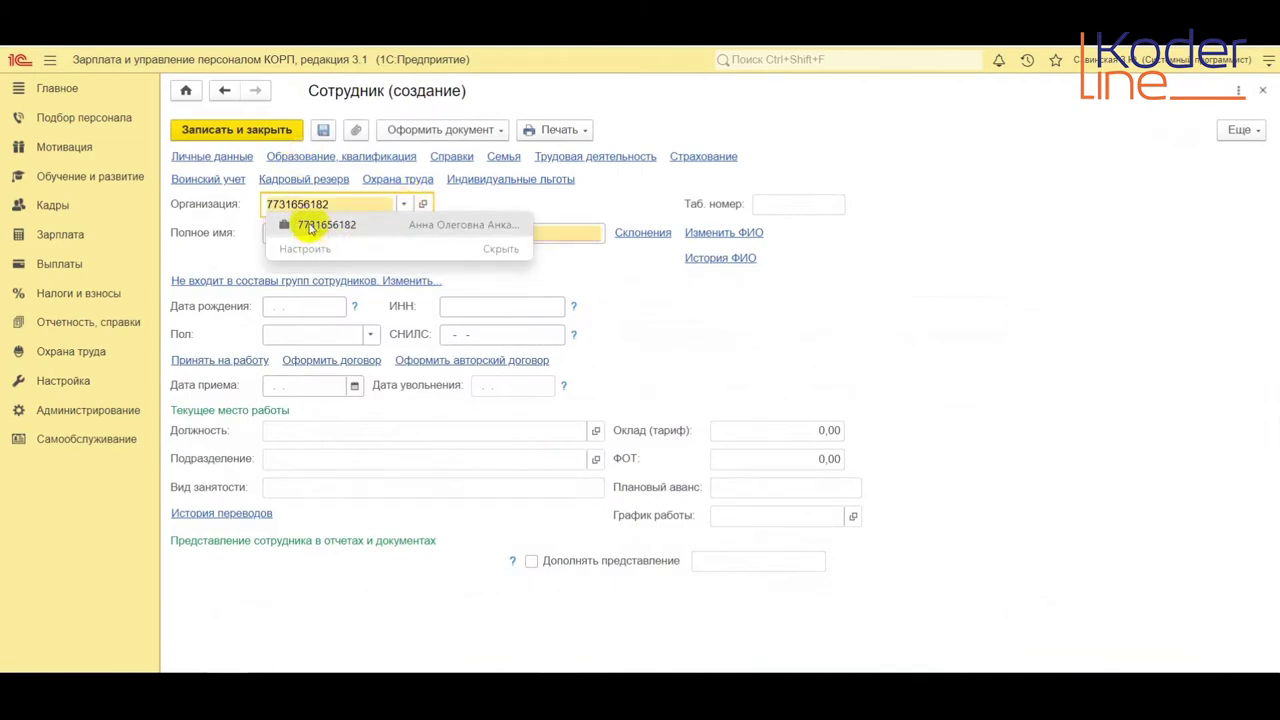
{"action": "left_click", "coordinate": [402, 205]}
{"action": "left_click", "coordinate": [420, 254]}
{"action": "left_click", "coordinate": [405, 204]}
{"action": "left_click", "coordinate": [343, 232]}
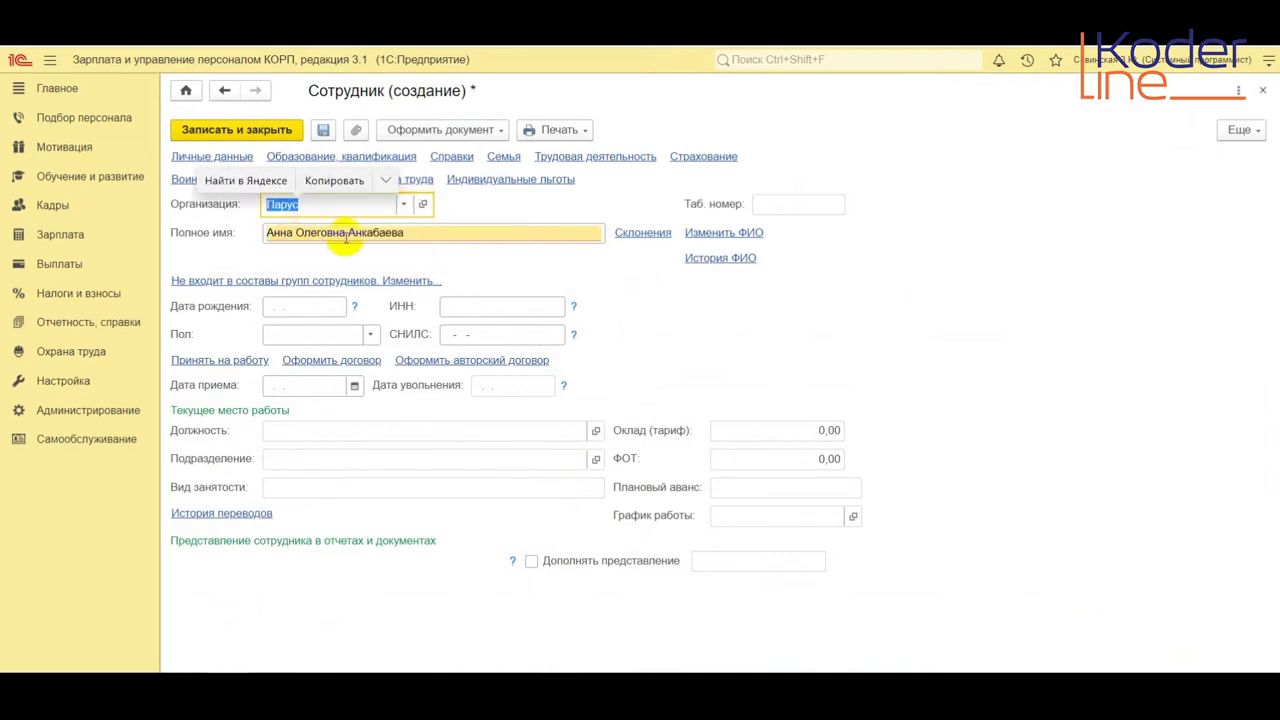
Step: Replace the autofilled text in the new record's Полное имя field with the employee's full name
{"action": "left_click", "coordinate": [432, 233]}
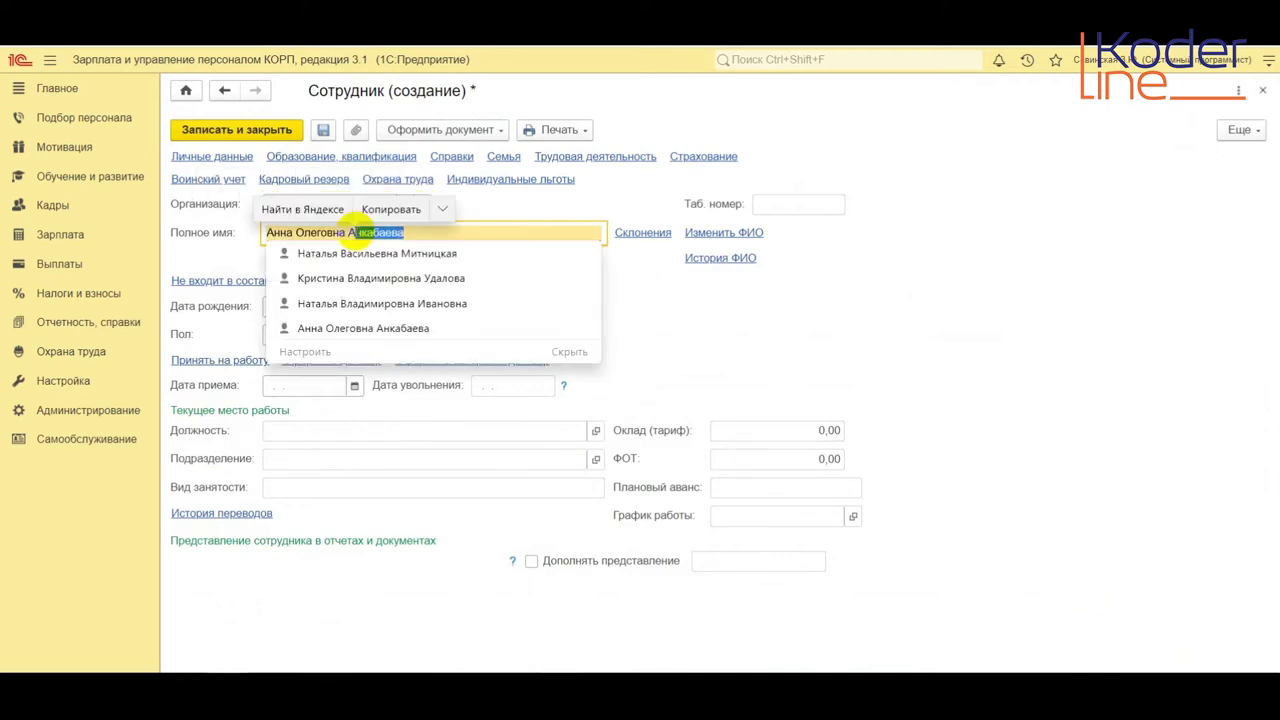
{"action": "left_click", "coordinate": [457, 232]}
{"action": "key", "text": "ctrl+a"}
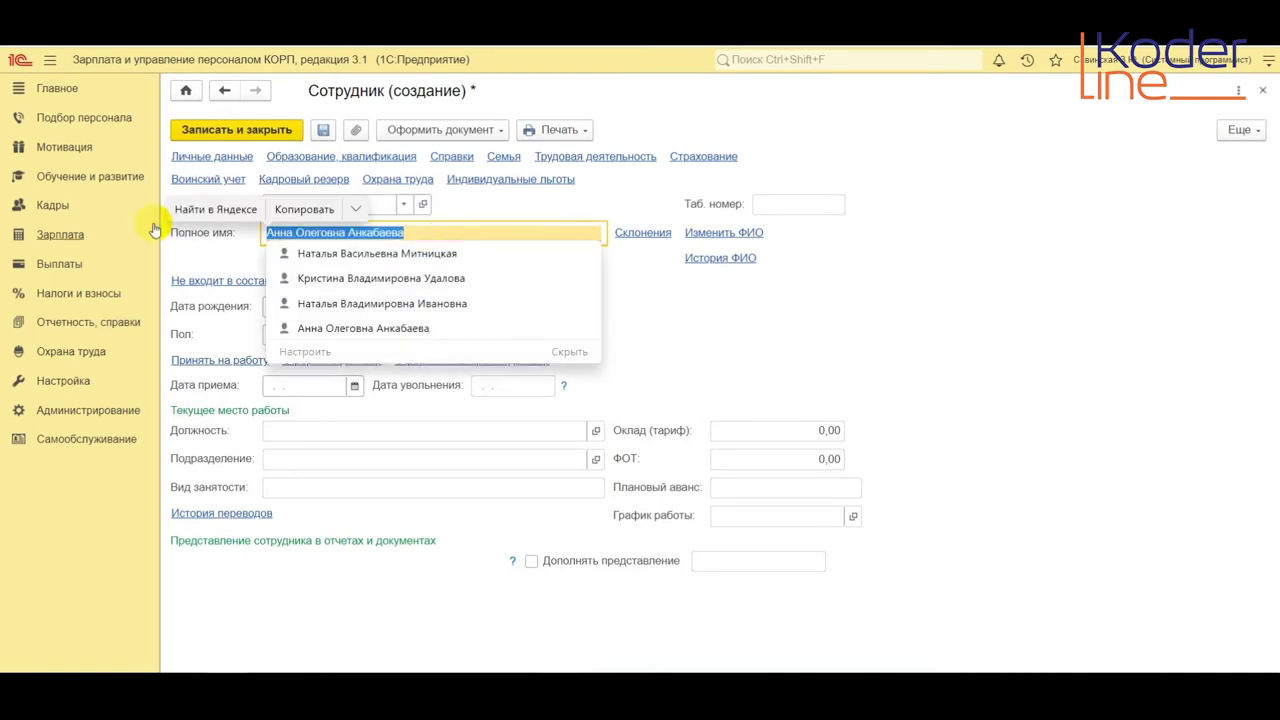
{"action": "type", "text": "Иванова А"}
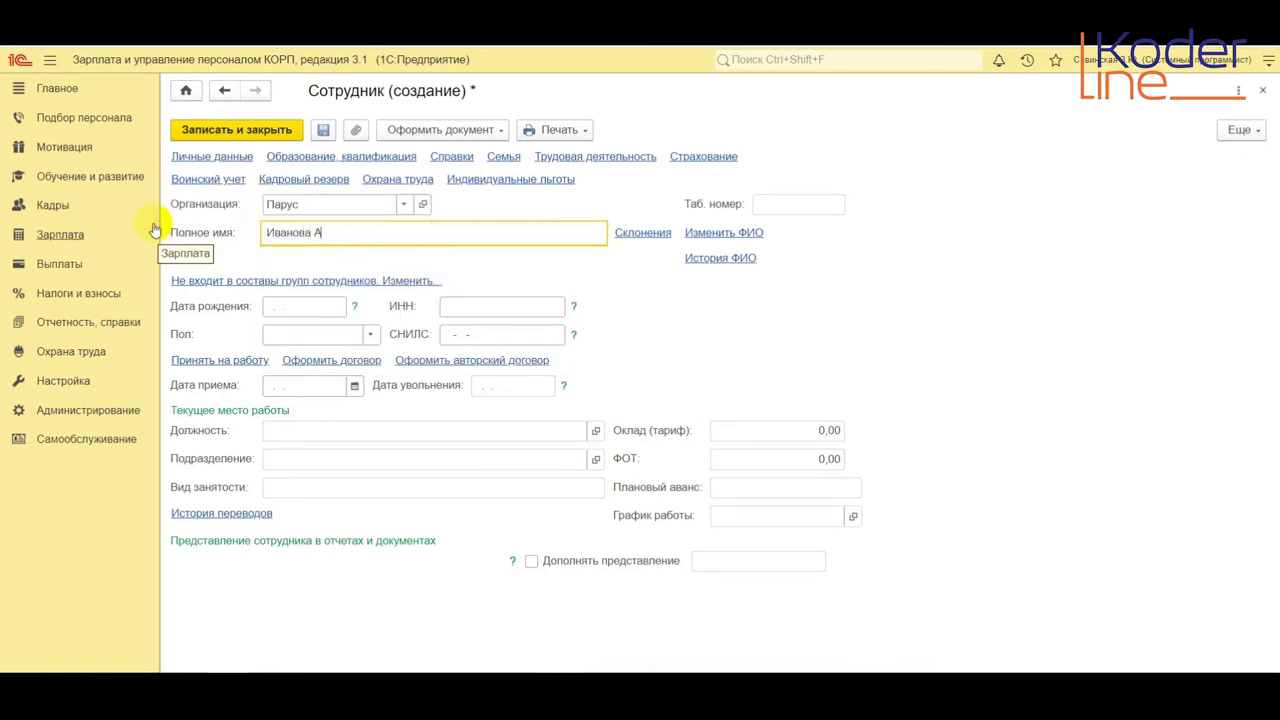
{"action": "type", "text": "нна Ивановна"}
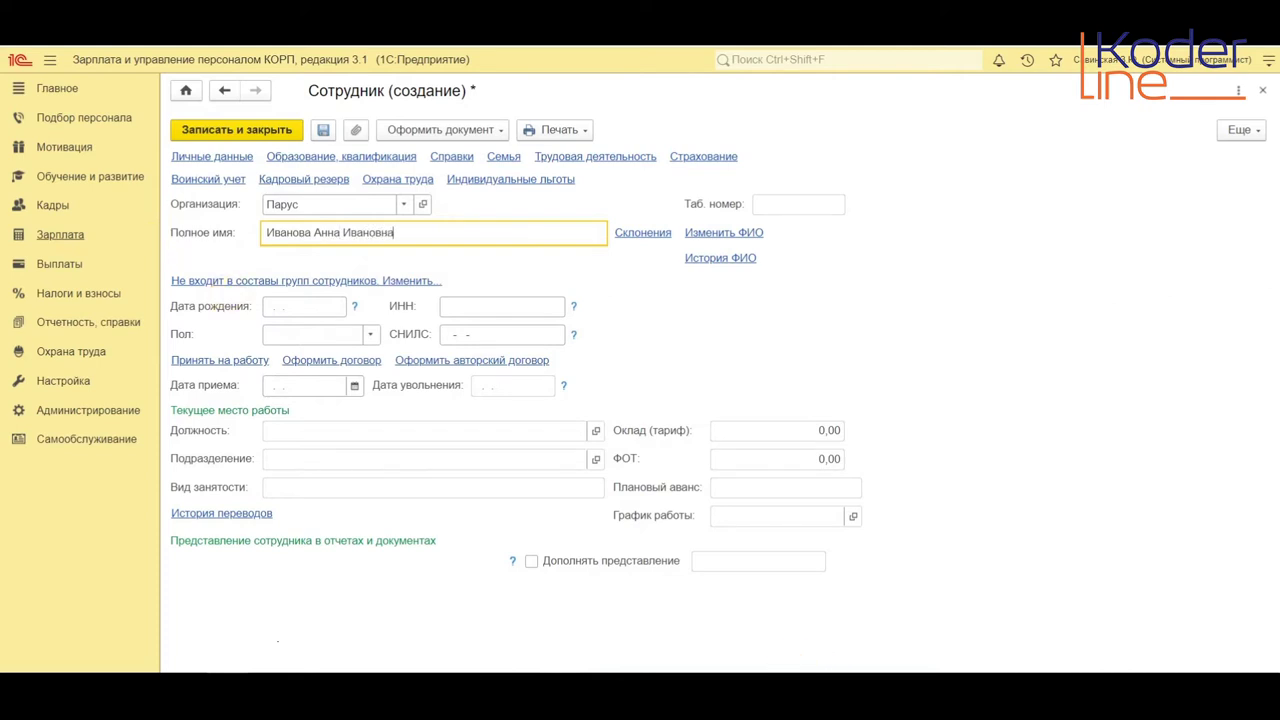
{"action": "key", "text": "Tab"}
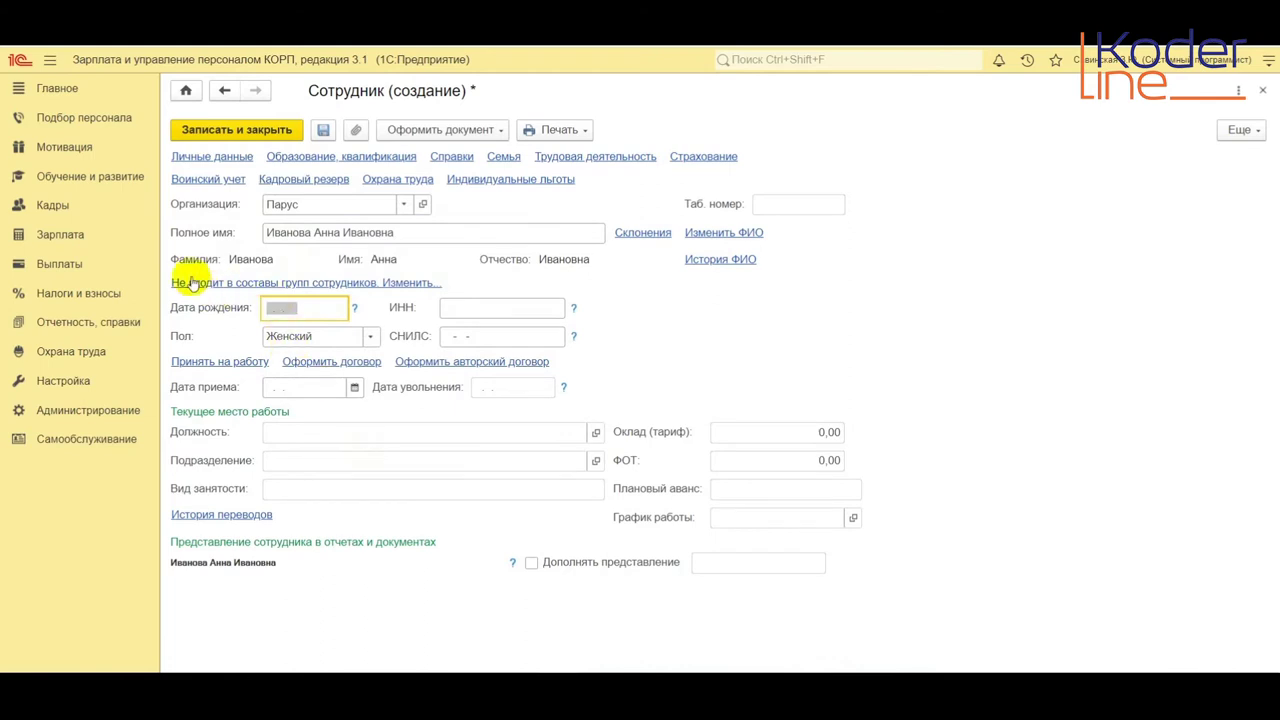
Step: Assign the new employee to the Рабочие group, and save and close the employee record
{"action": "left_click", "coordinate": [403, 287]}
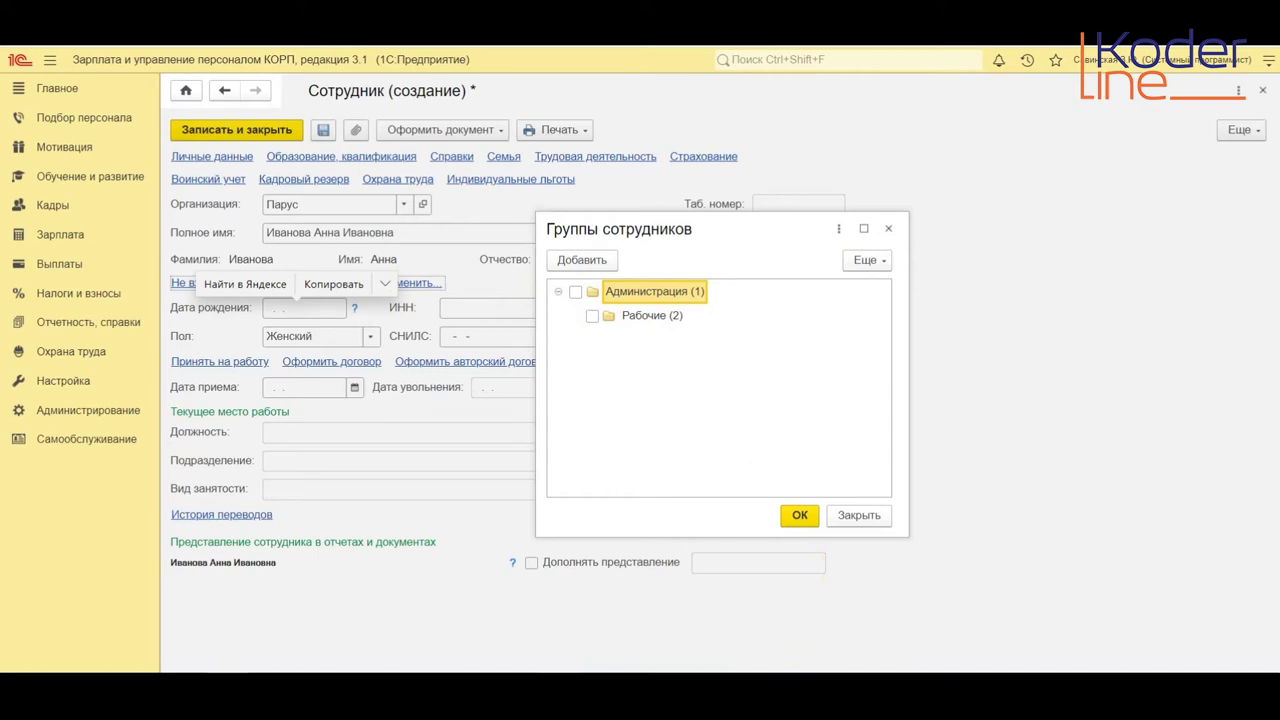
{"action": "left_click", "coordinate": [592, 315]}
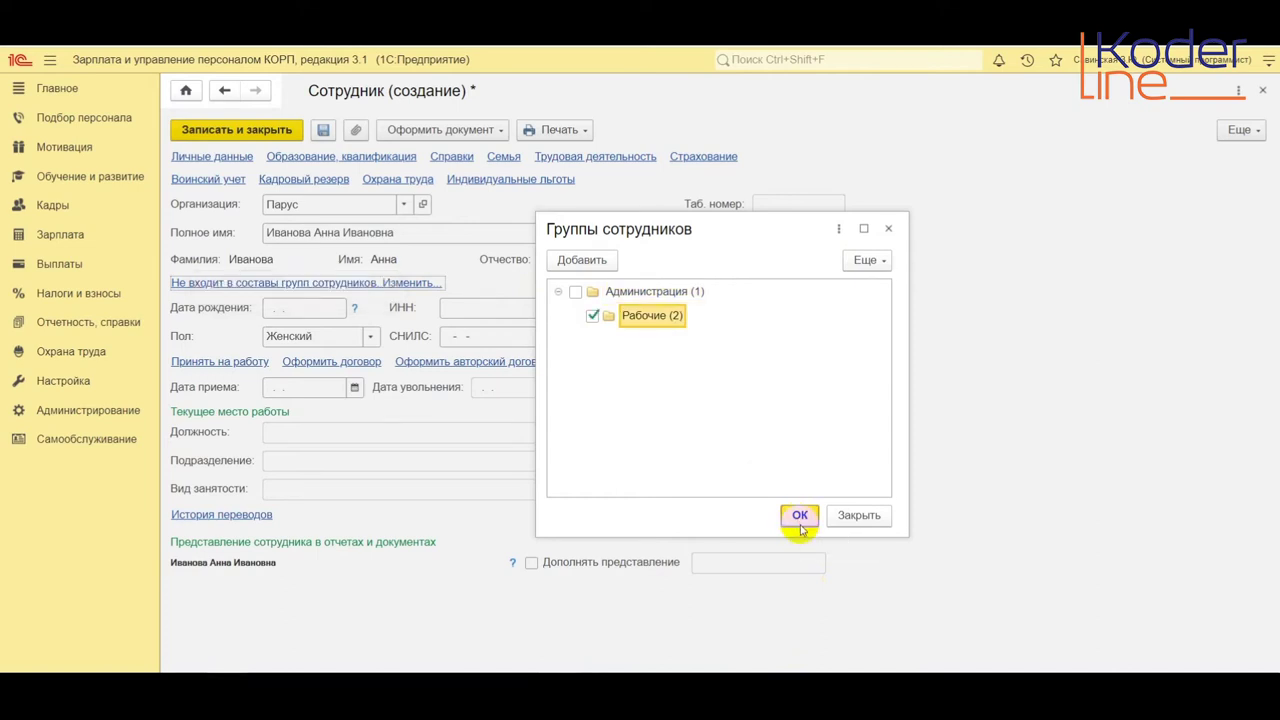
{"action": "left_click", "coordinate": [799, 516]}
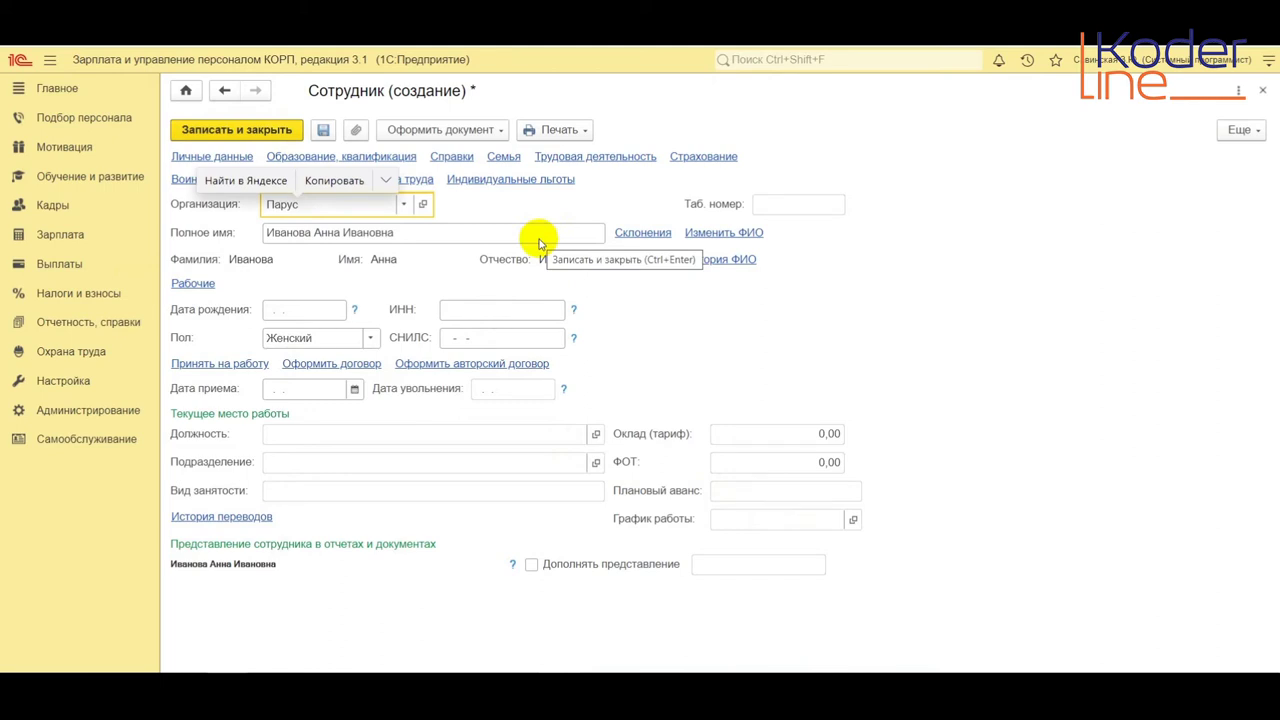
{"action": "left_click", "coordinate": [250, 129]}
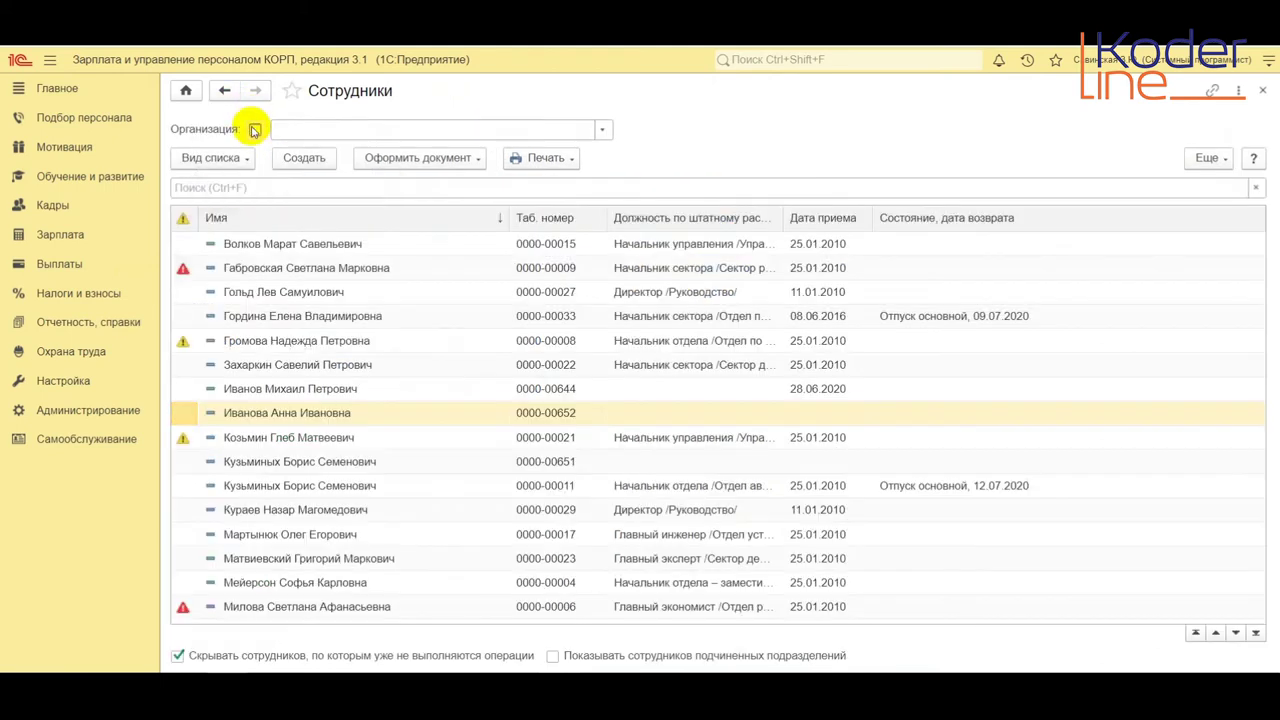
{"action": "left_click", "coordinate": [255, 130]}
{"action": "left_click", "coordinate": [255, 130]}
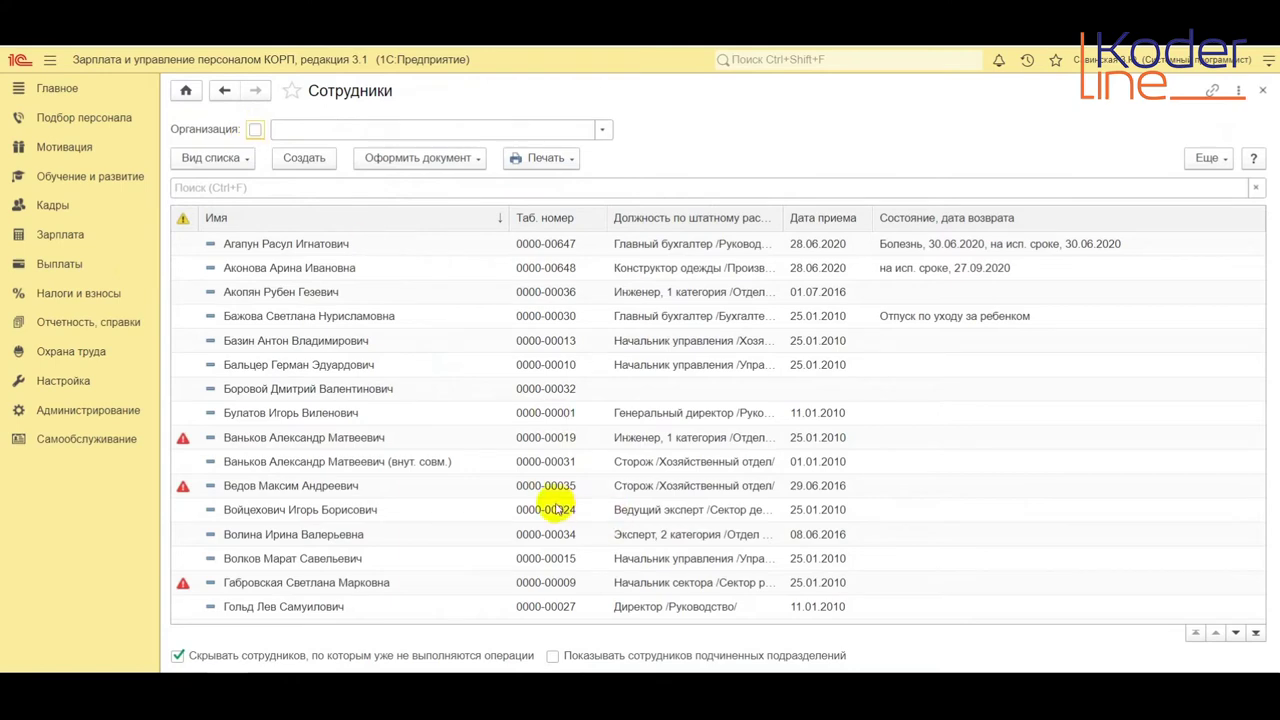
Step: Create another group in the Группы сотрудников directory and enable Формировать автоматически for it
{"action": "left_click", "coordinate": [67, 386]}
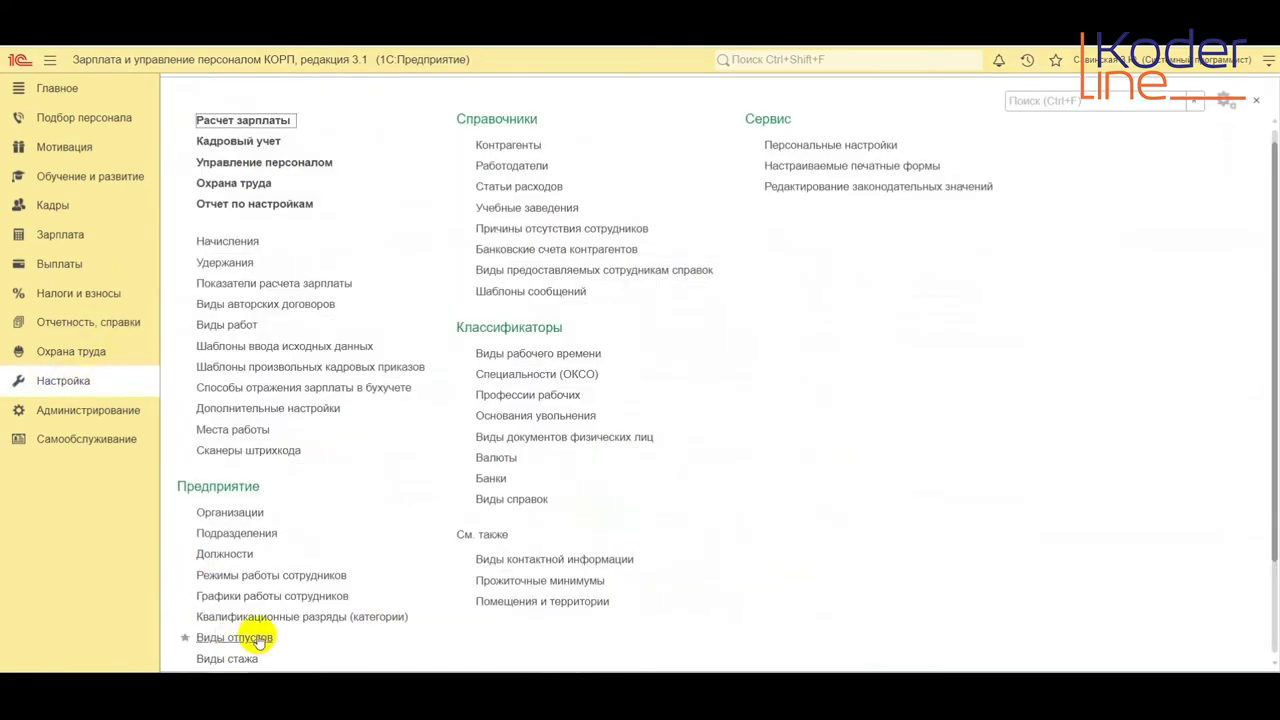
{"action": "scroll", "coordinate": [270, 620], "scroll_direction": "down", "scroll_amount": 3}
{"action": "left_click", "coordinate": [254, 601]}
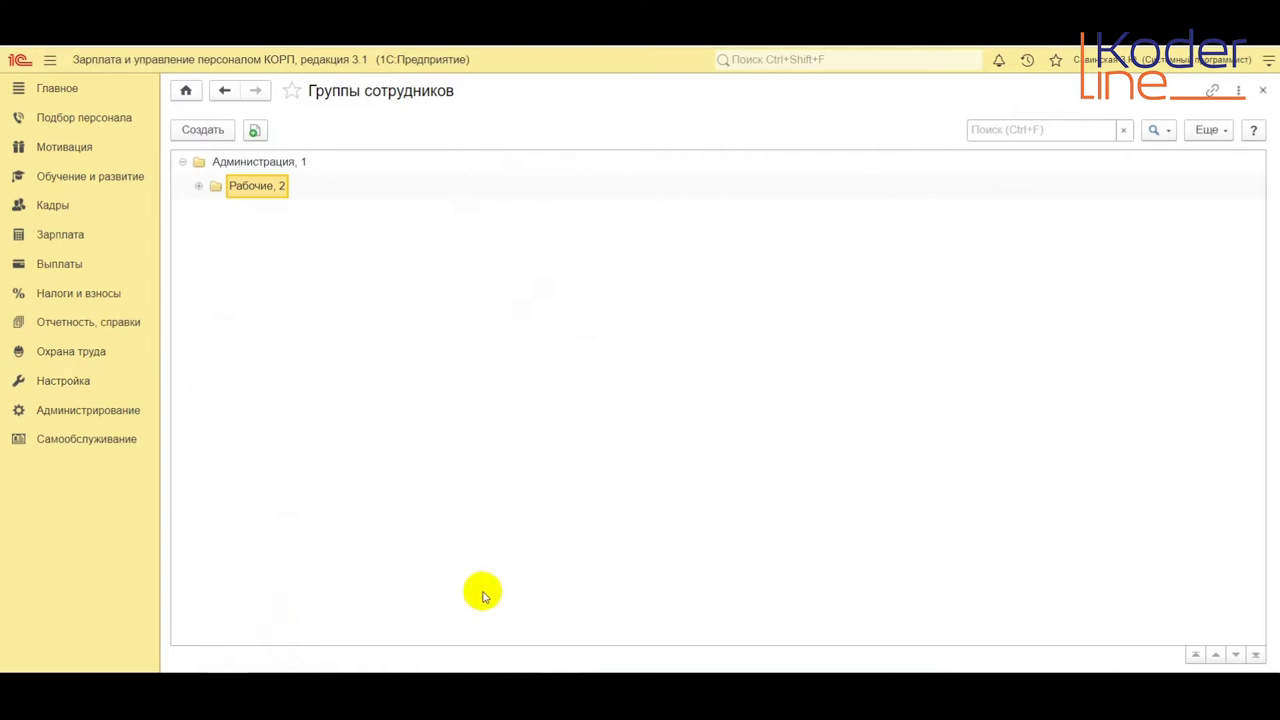
{"action": "key", "text": "Insert"}
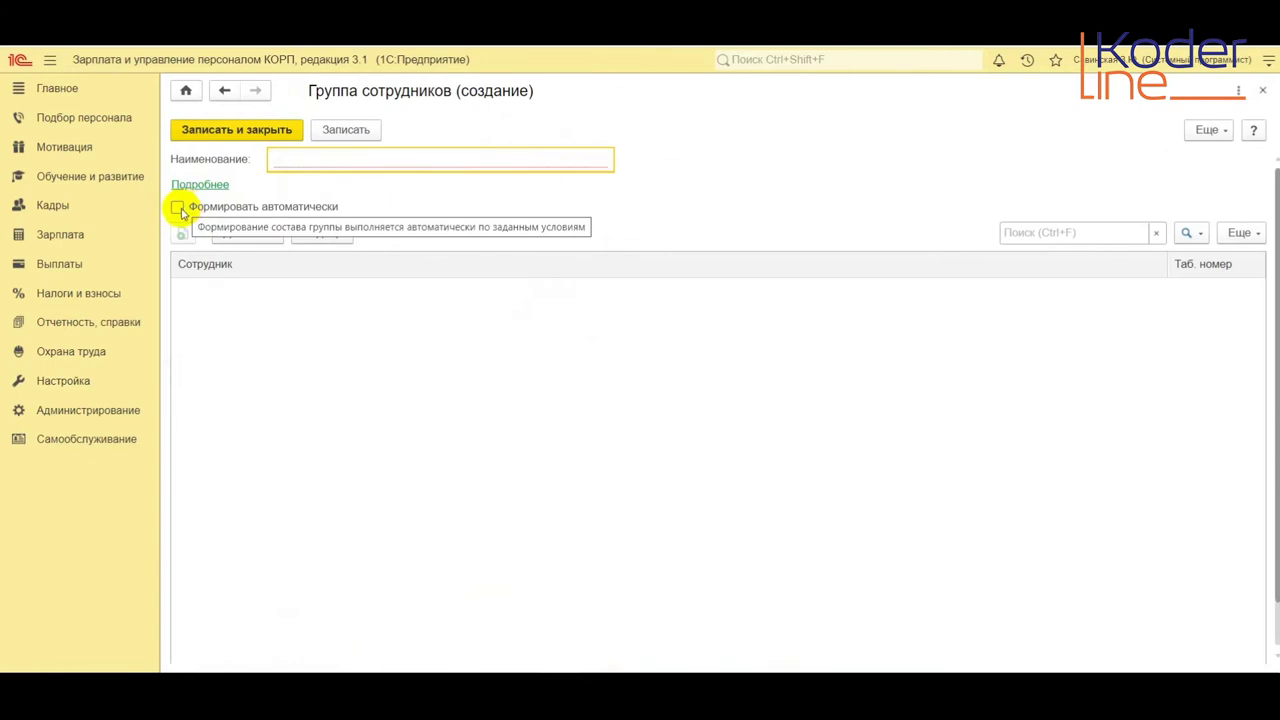
{"action": "left_click", "coordinate": [180, 210]}
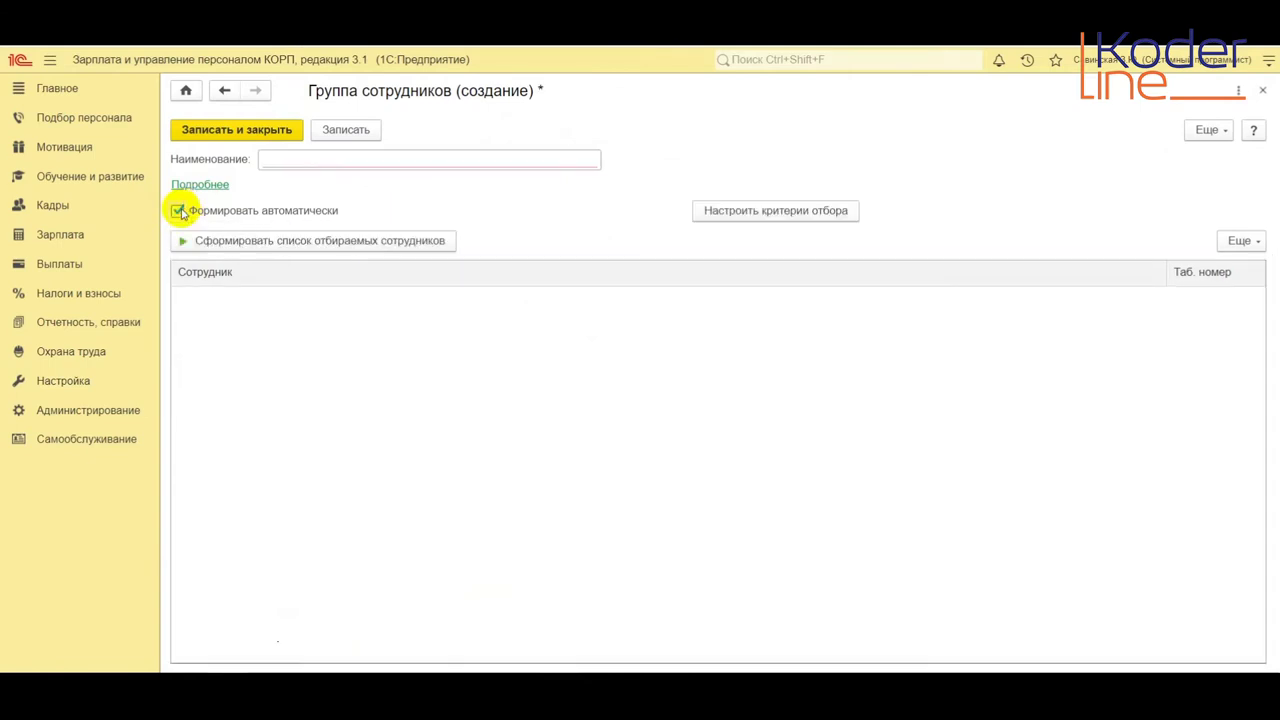
Step: Open the group's selection criteria and add the Возраст field from Личные данные to the filter conditions
{"action": "left_click", "coordinate": [780, 215]}
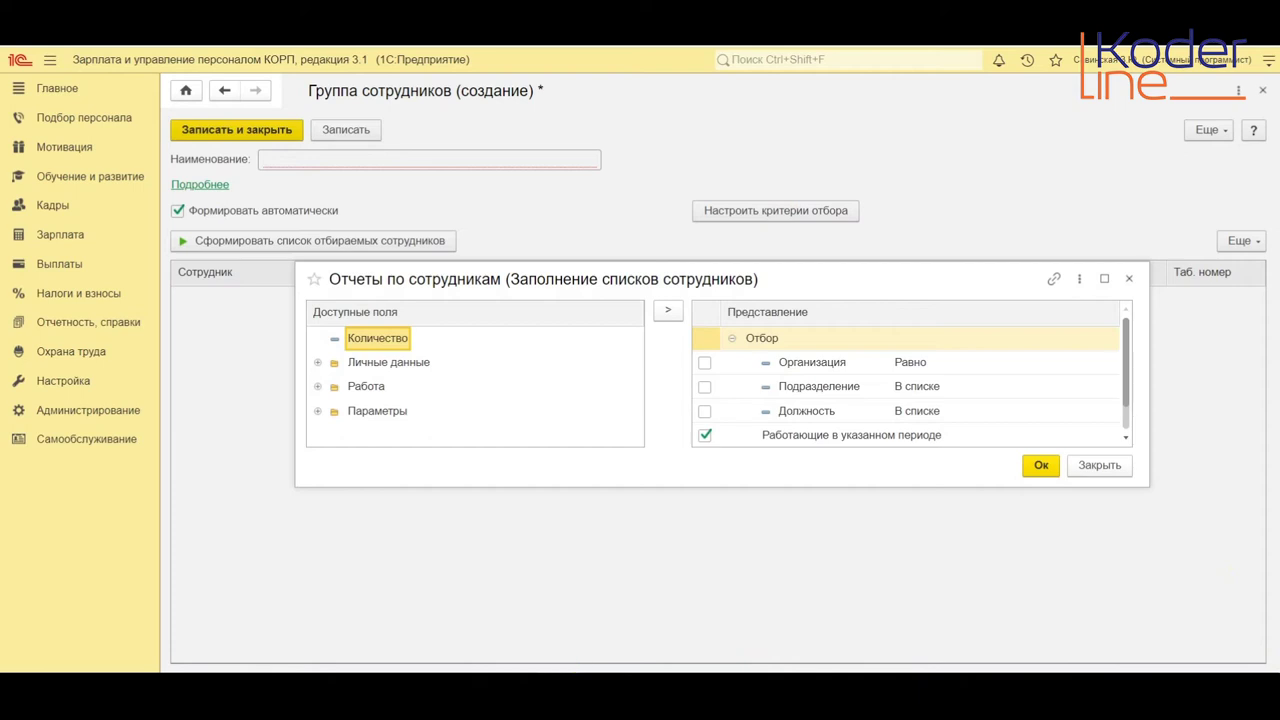
{"action": "left_click", "coordinate": [317, 362]}
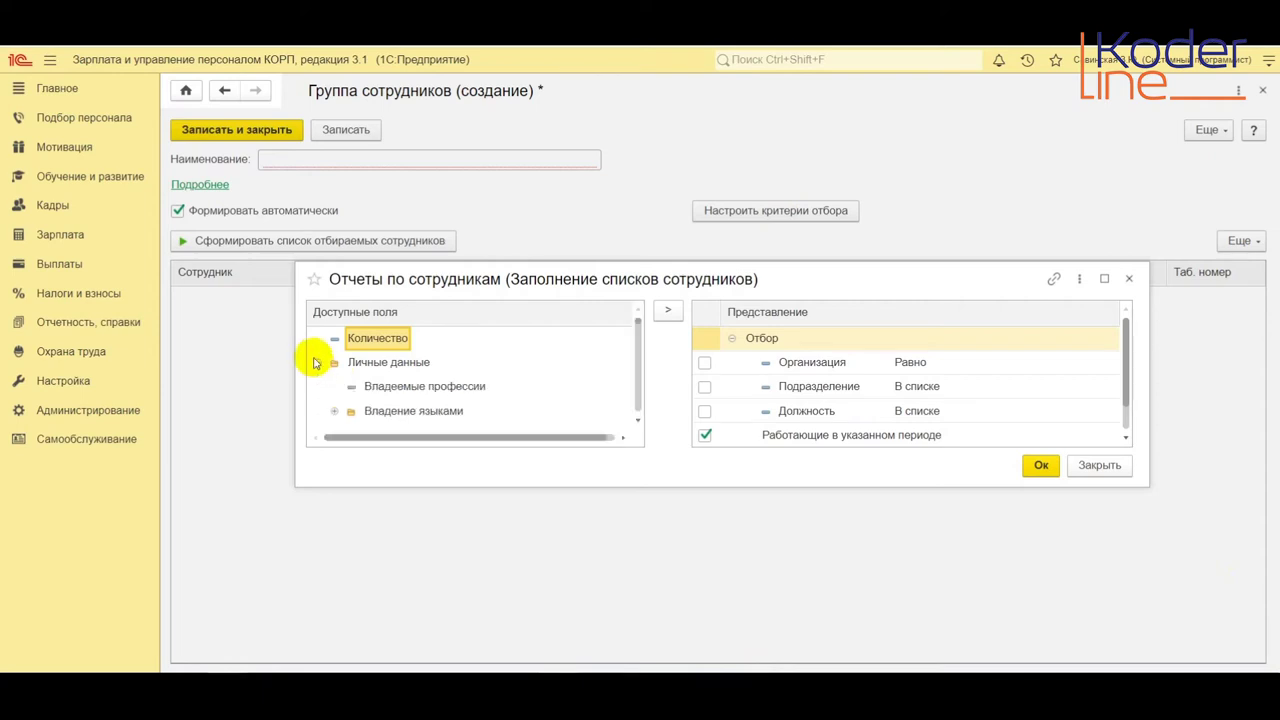
{"action": "scroll", "coordinate": [414, 405], "scroll_direction": "down", "scroll_amount": 1}
{"action": "left_click", "coordinate": [384, 363]}
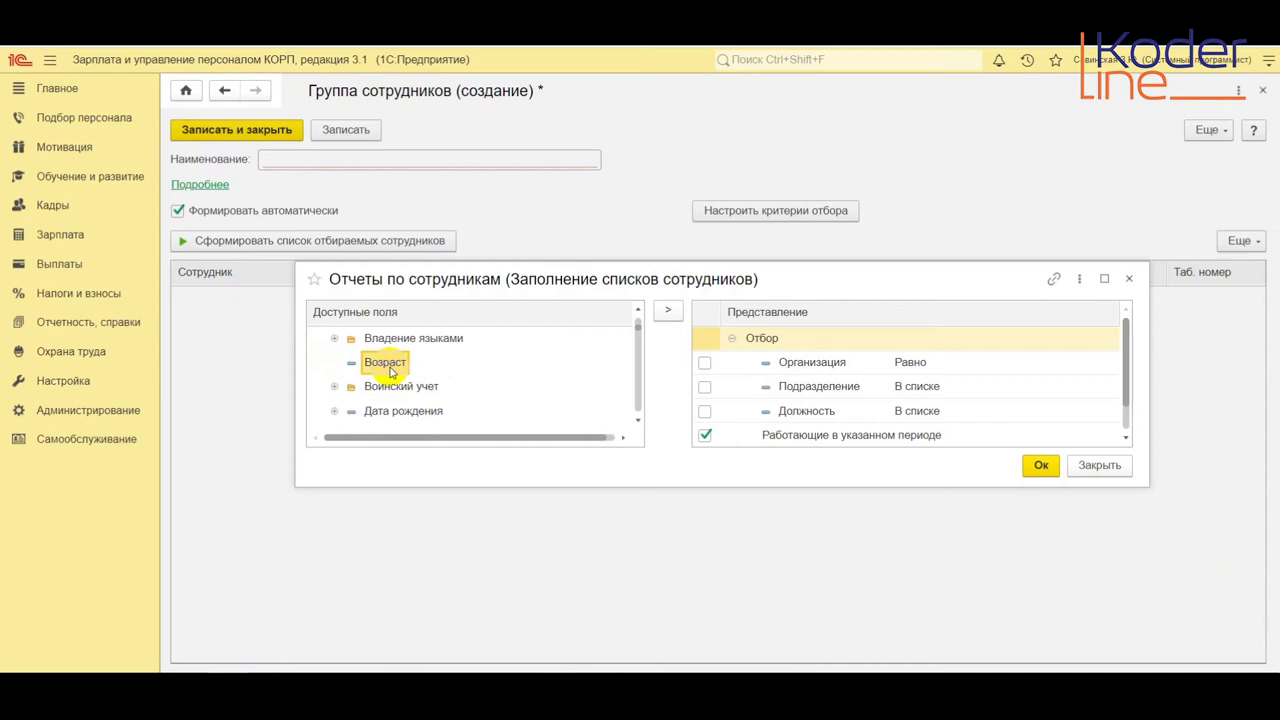
{"action": "left_click_drag", "start_coordinate": [388, 366], "coordinate": [853, 418]}
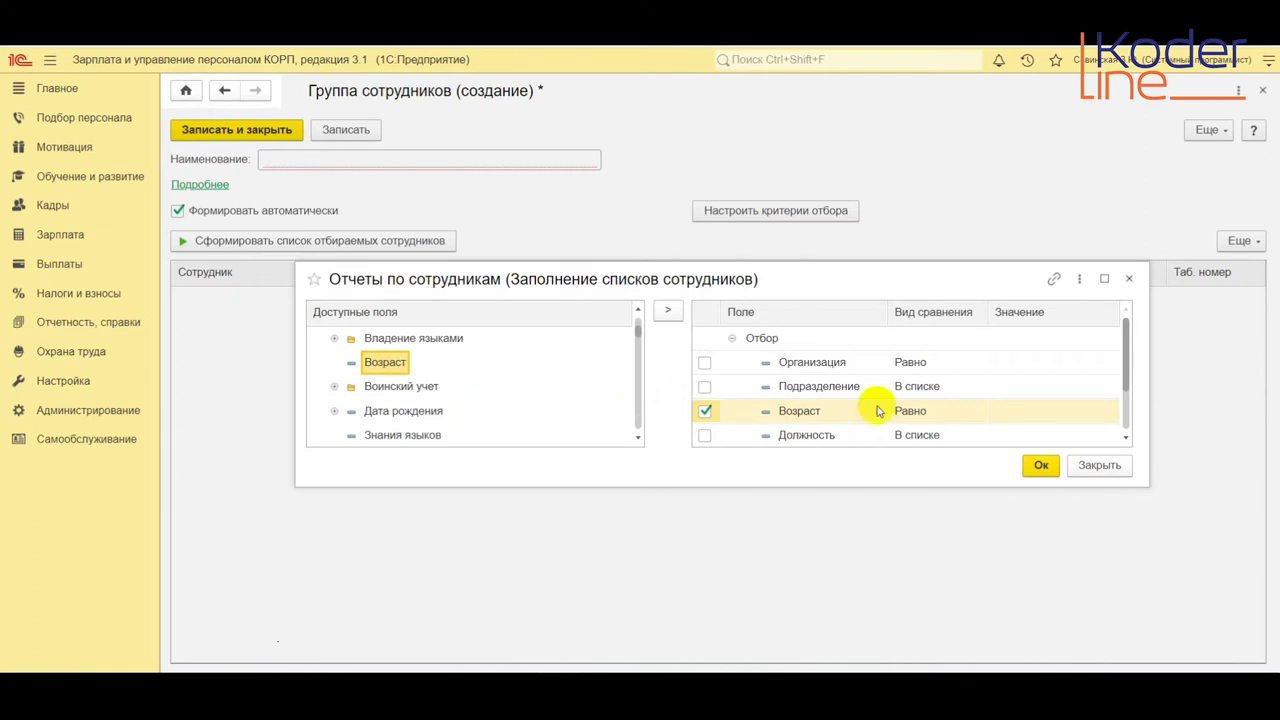
Step: Set the Возраст condition's comparison to Больше или равно with the value 18
{"action": "left_click", "coordinate": [962, 414]}
{"action": "left_click", "coordinate": [977, 412]}
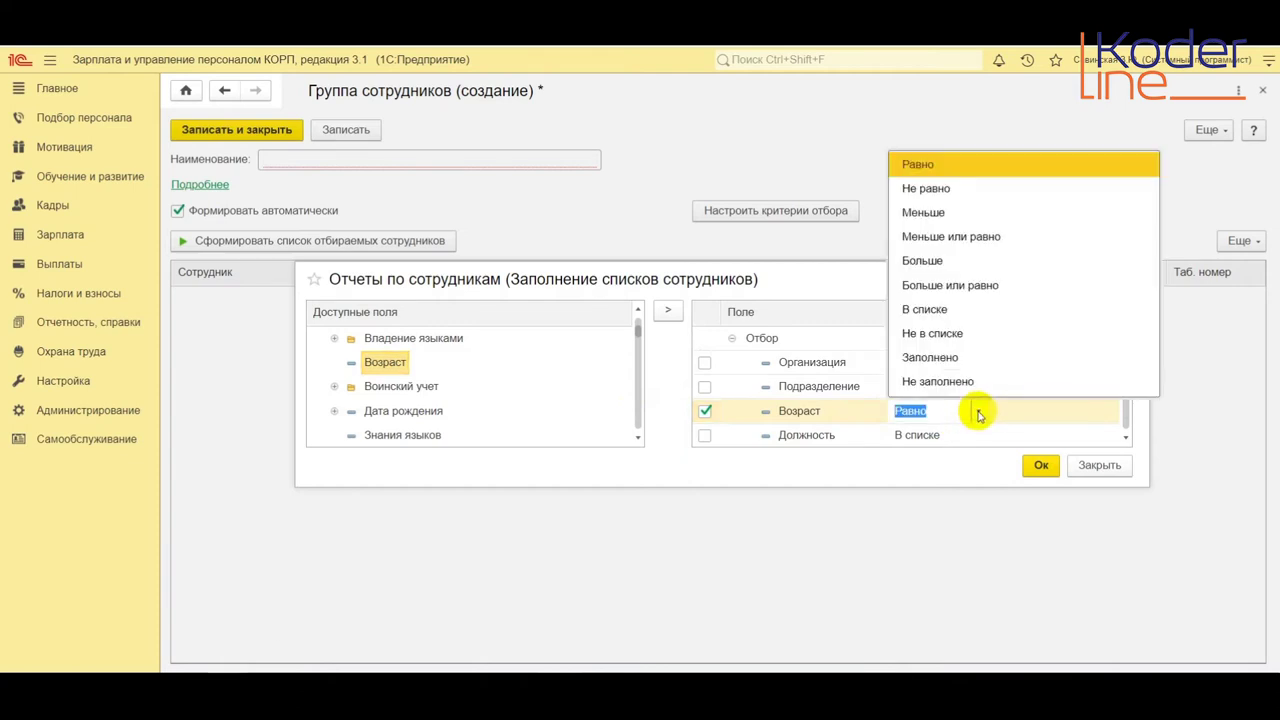
{"action": "left_click", "coordinate": [957, 285]}
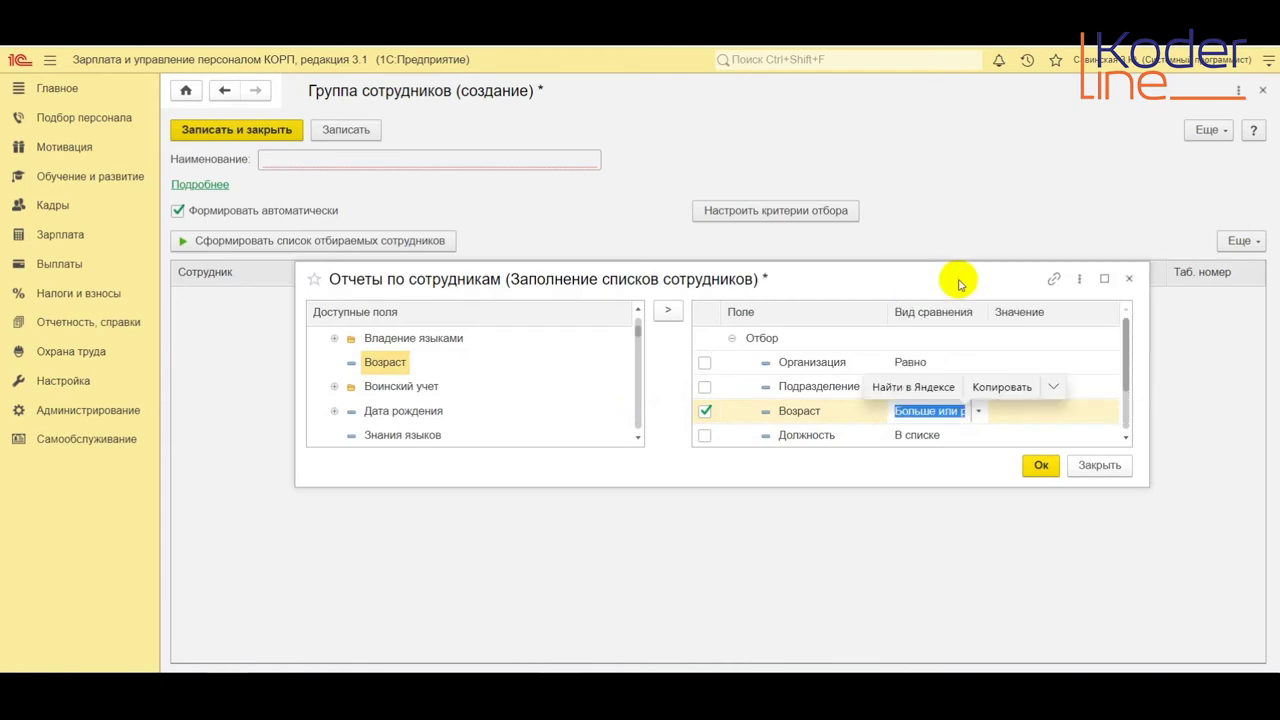
{"action": "left_click", "coordinate": [1066, 411]}
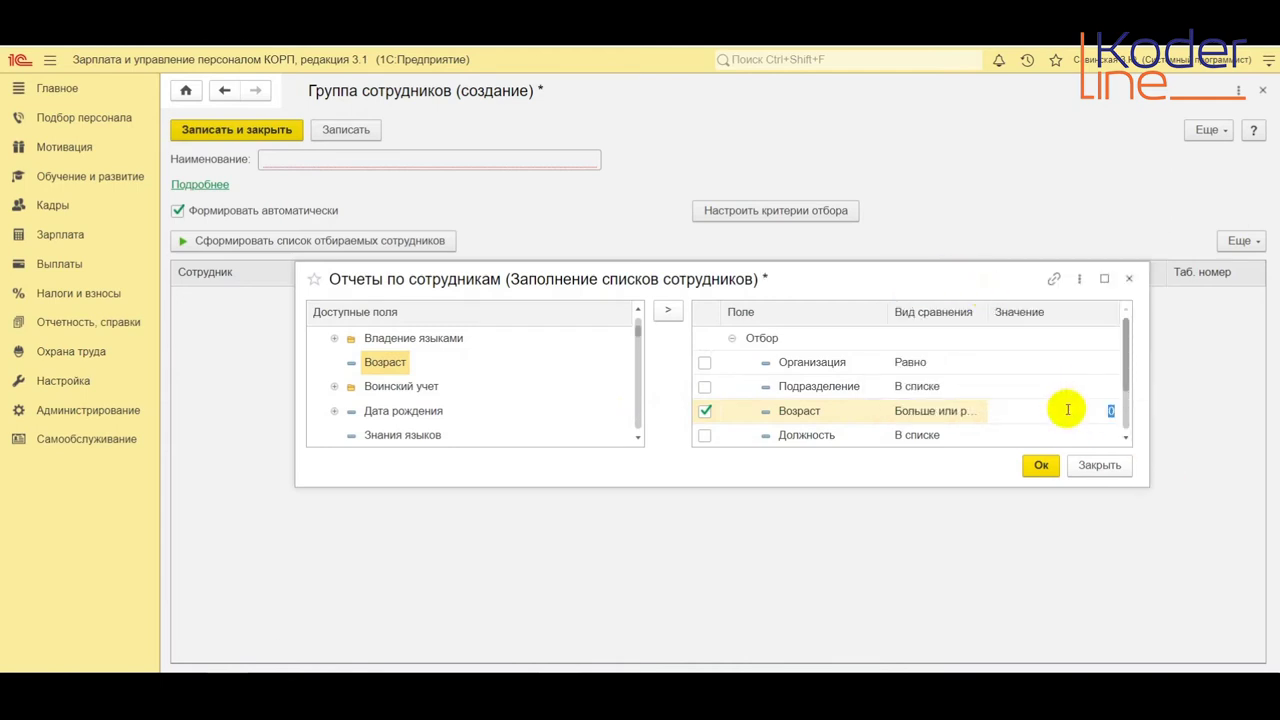
{"action": "type", "text": "18"}
{"action": "key", "text": "Return"}
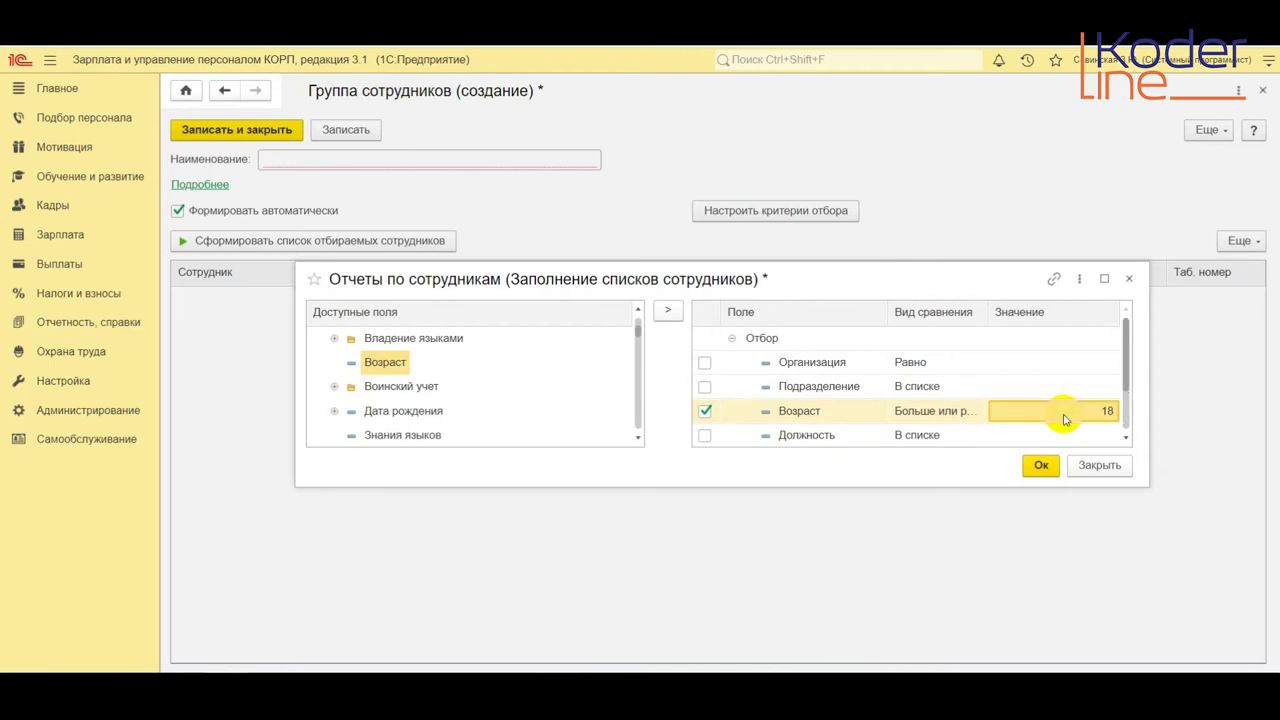
Step: Add a second Возраст condition to the filter from the available fields
{"action": "left_click_drag", "start_coordinate": [394, 392], "coordinate": [829, 429]}
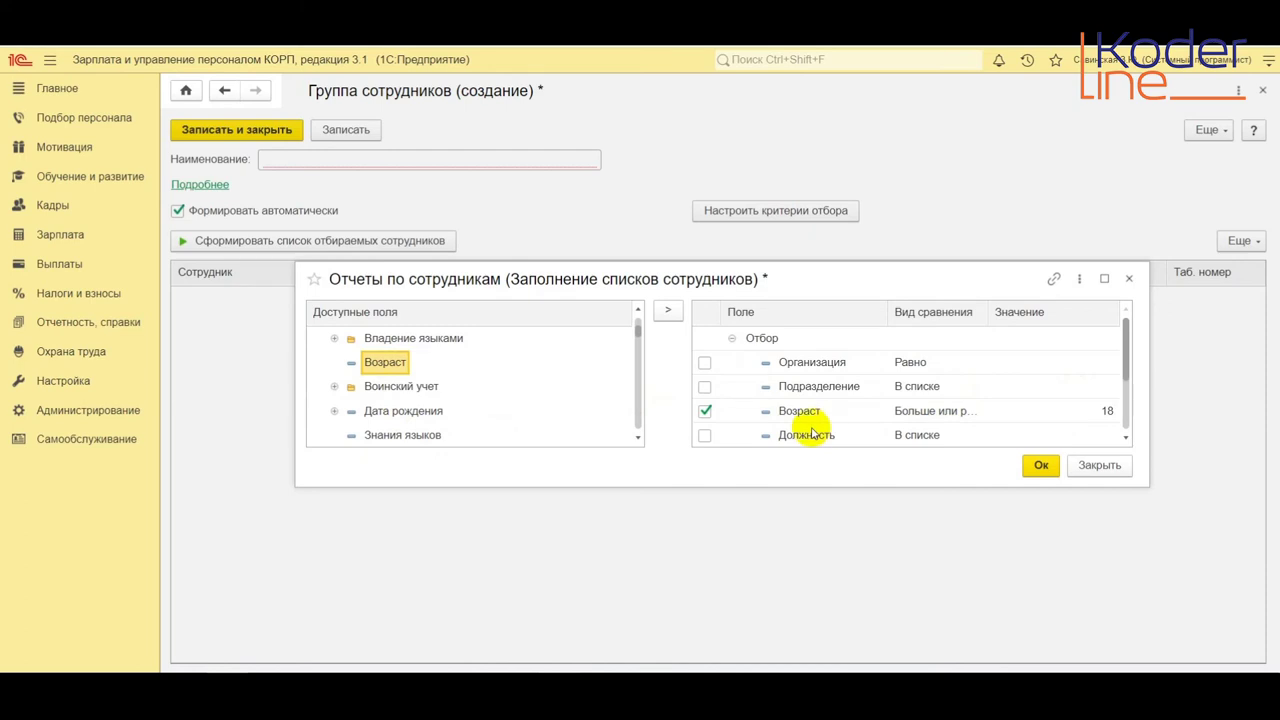
{"action": "scroll", "coordinate": [846, 424], "scroll_direction": "down", "scroll_amount": 1}
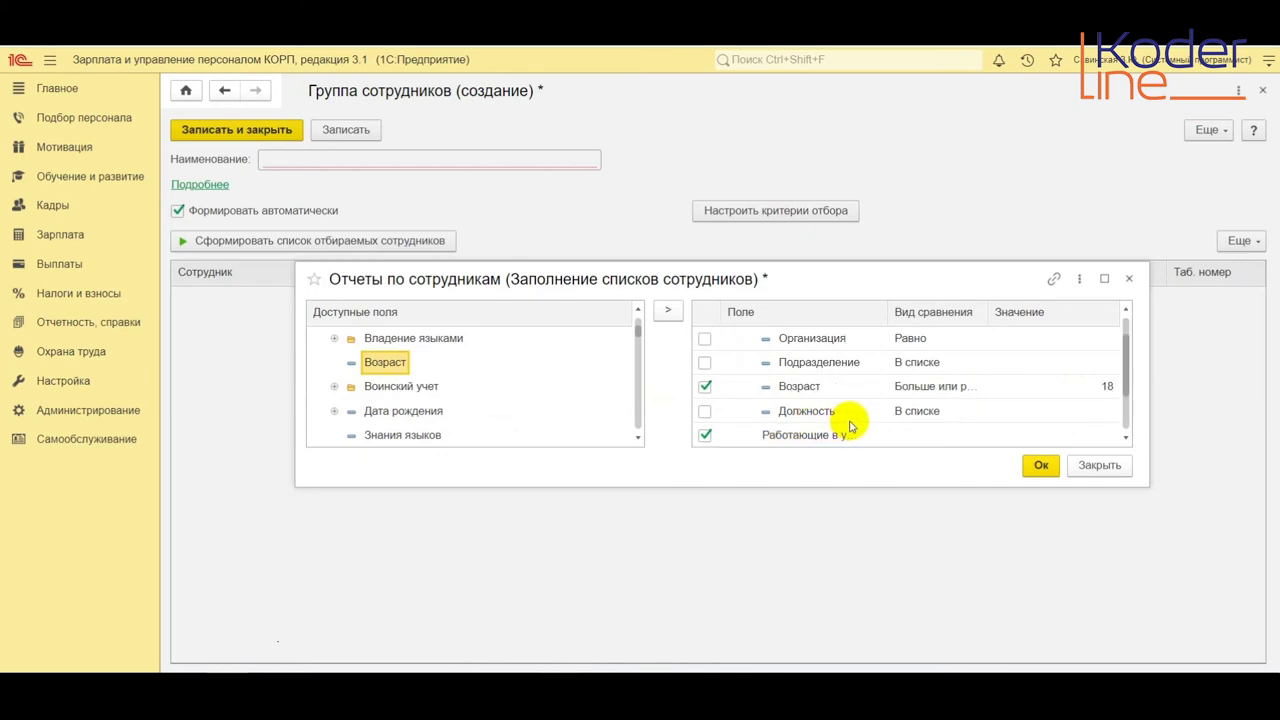
{"action": "scroll", "coordinate": [850, 425], "scroll_direction": "down", "scroll_amount": 2}
{"action": "left_click", "coordinate": [853, 340]}
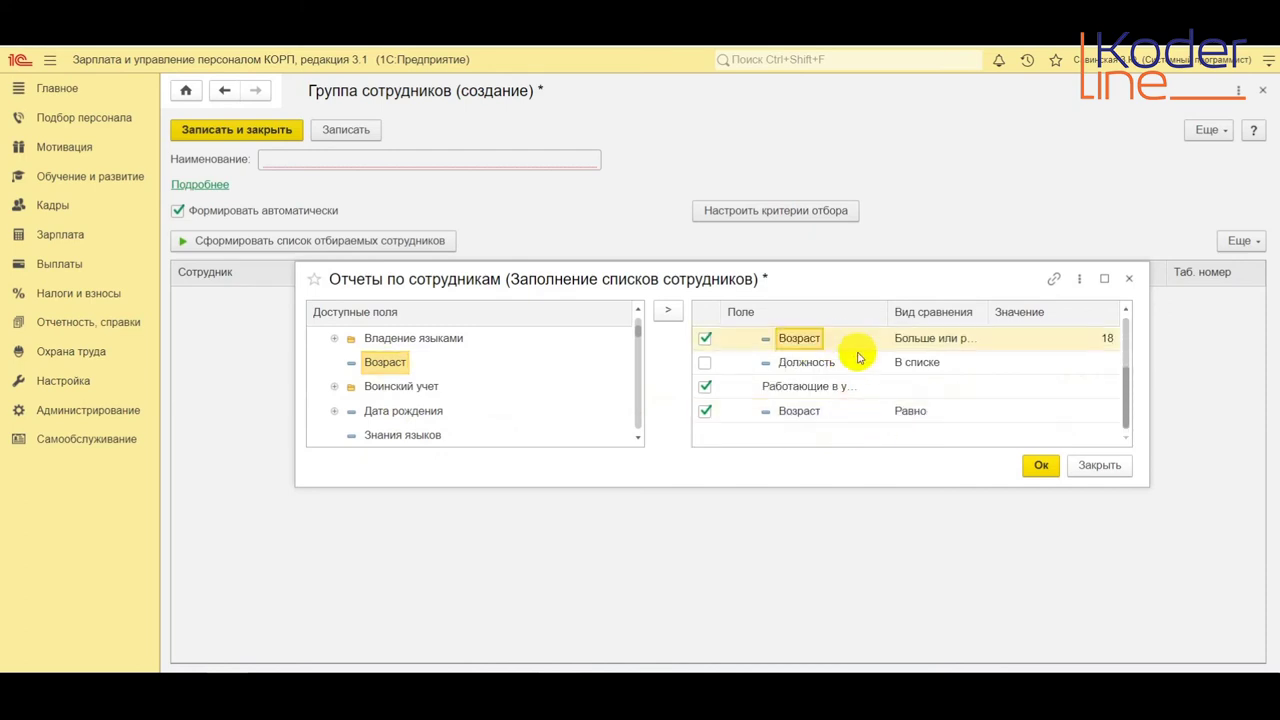
{"action": "scroll", "coordinate": [858, 358], "scroll_direction": "up", "scroll_amount": 1}
{"action": "right_click", "coordinate": [795, 363]}
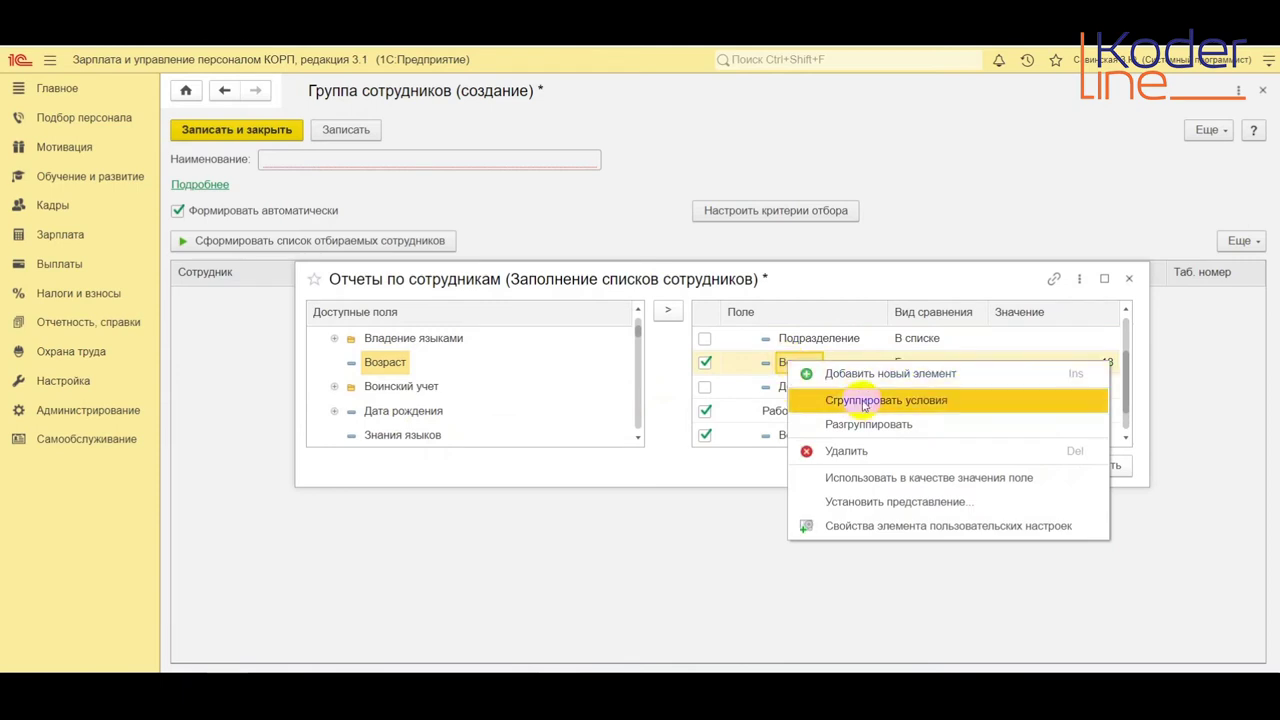
{"action": "key", "text": "Escape"}
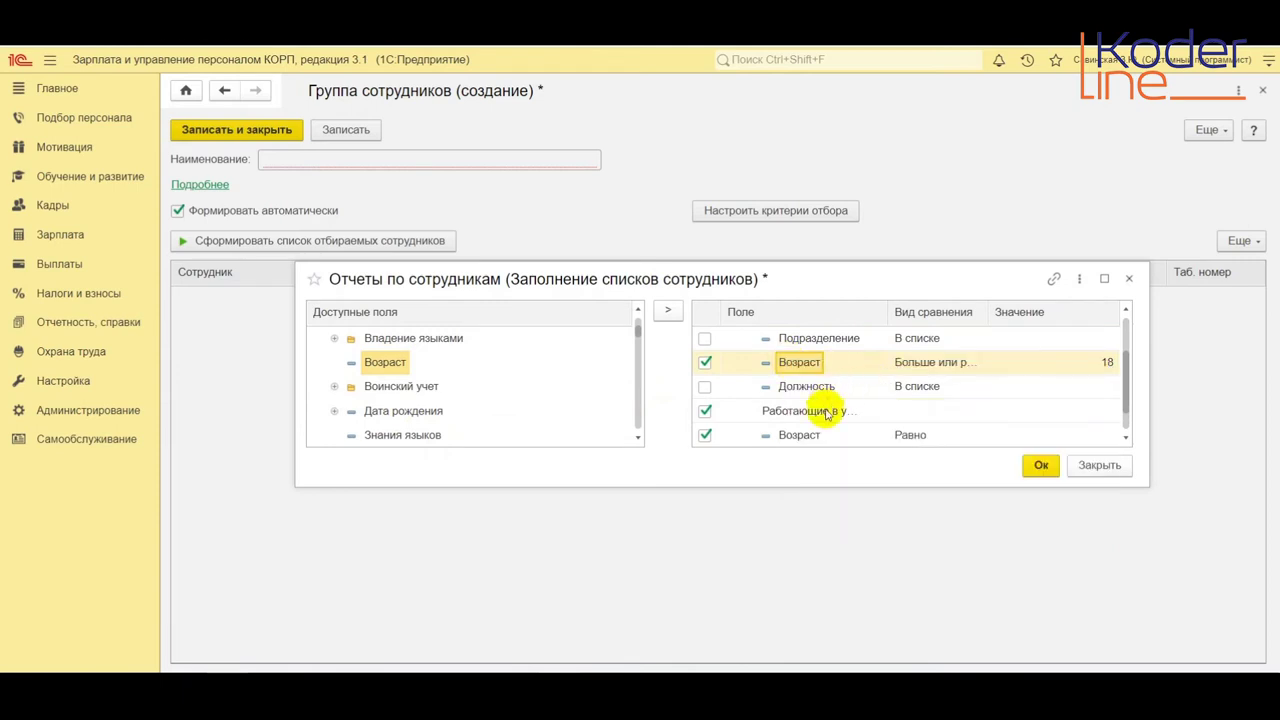
{"action": "key", "text": "Insert"}
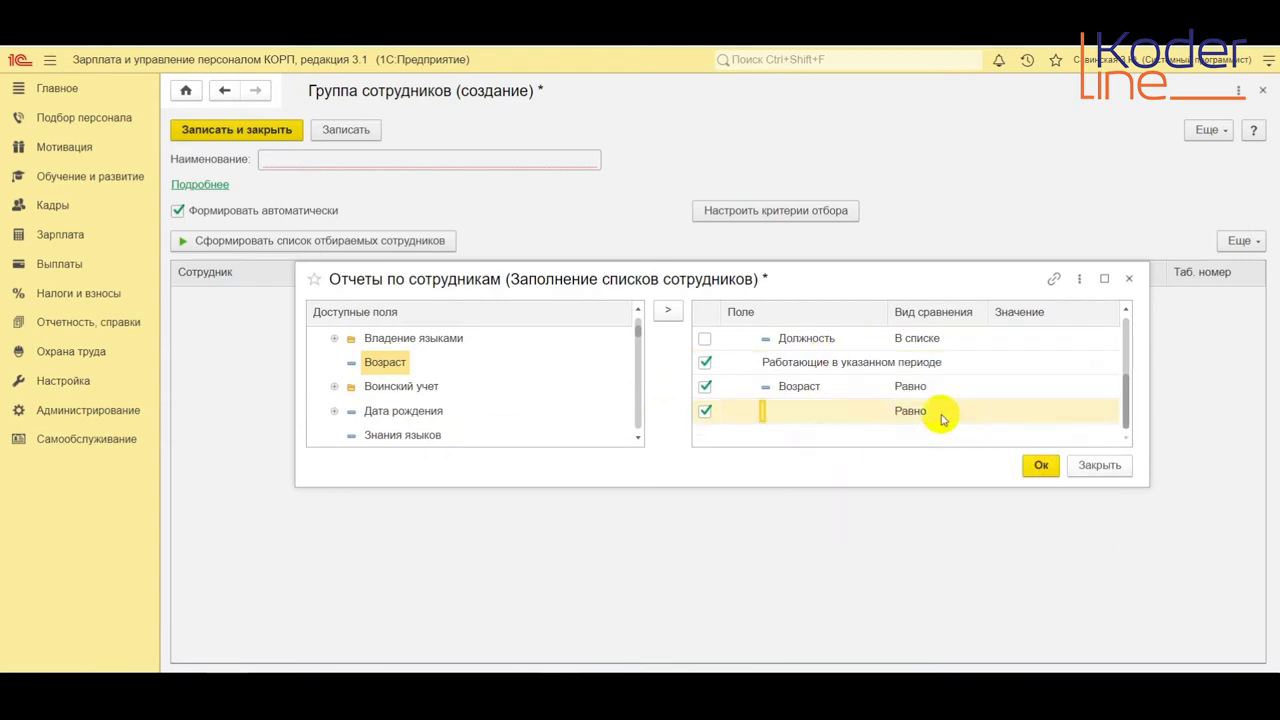
Step: Set the second Возраст condition to Меньше или равно with the value 25, and apply the selection criteria
{"action": "left_click", "coordinate": [937, 417]}
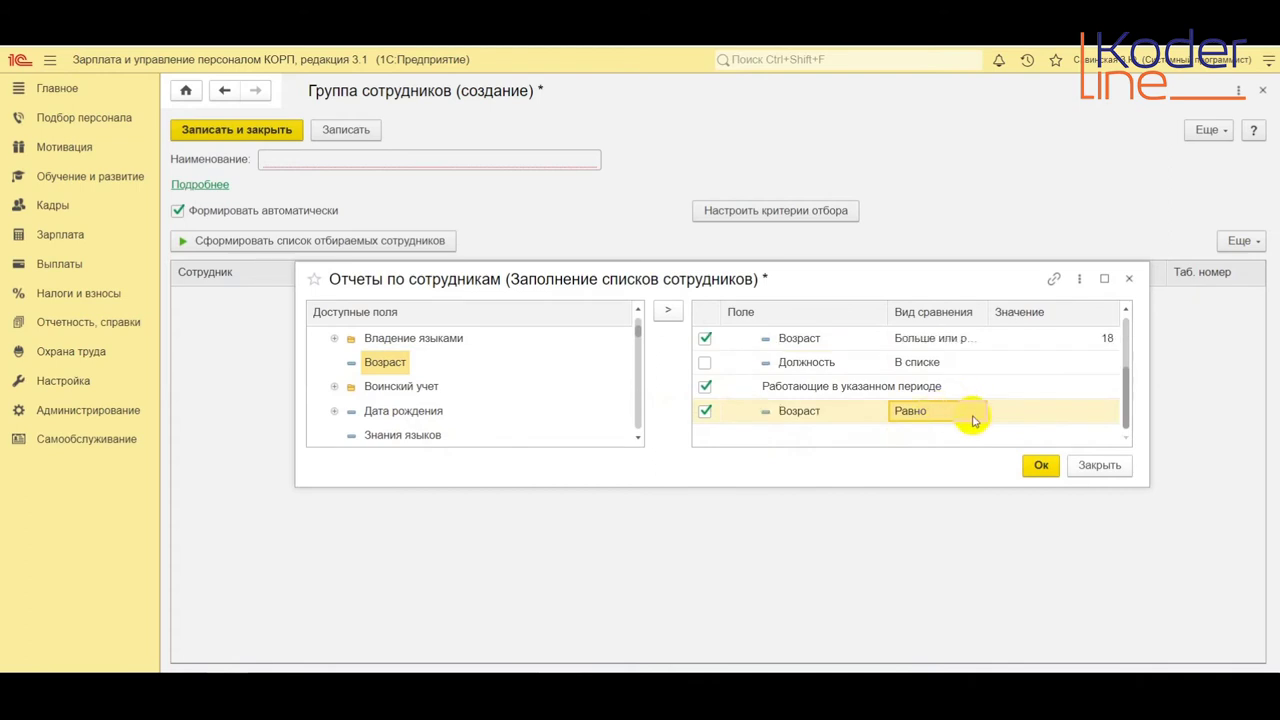
{"action": "left_click", "coordinate": [966, 417]}
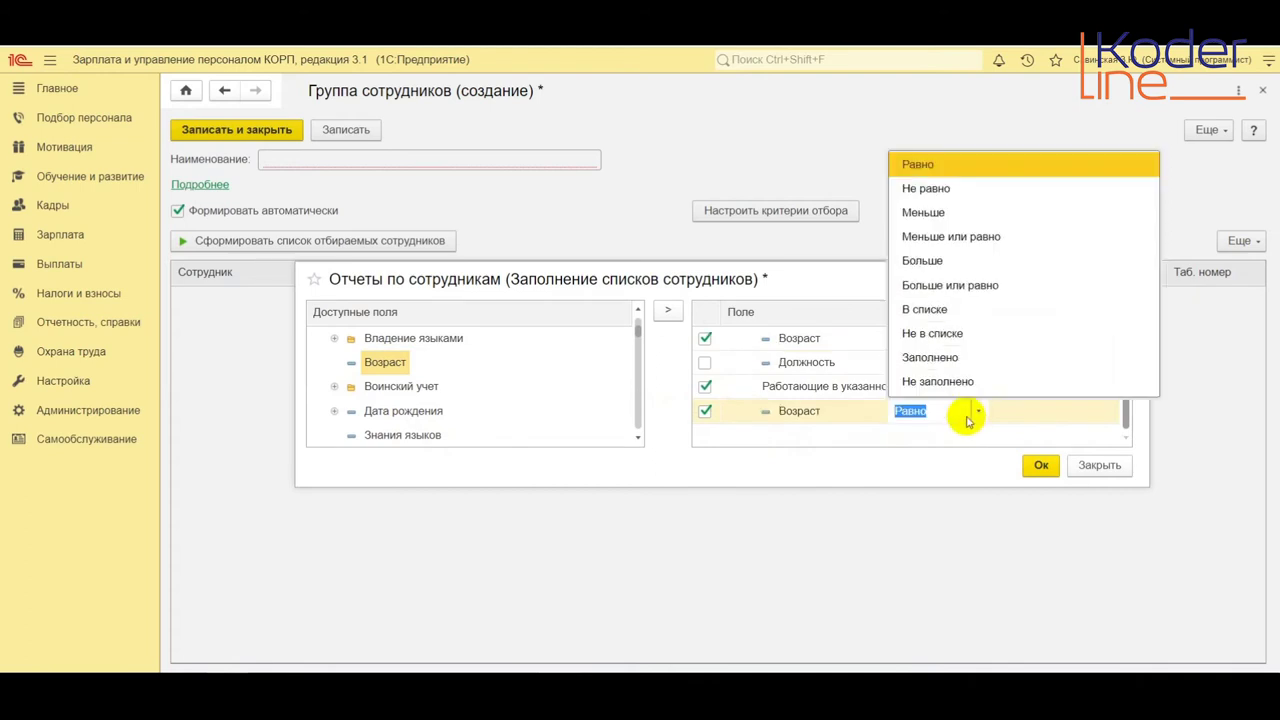
{"action": "left_click", "coordinate": [955, 237]}
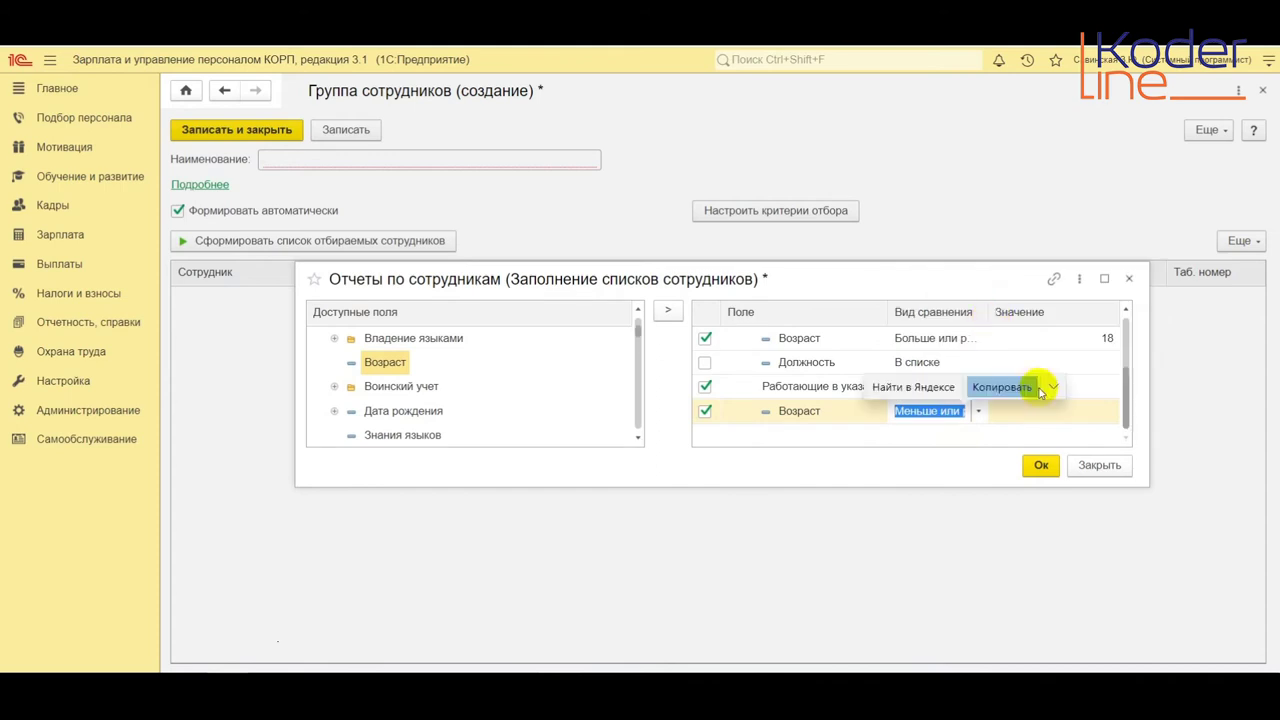
{"action": "left_click", "coordinate": [1082, 408]}
{"action": "type", "text": "25"}
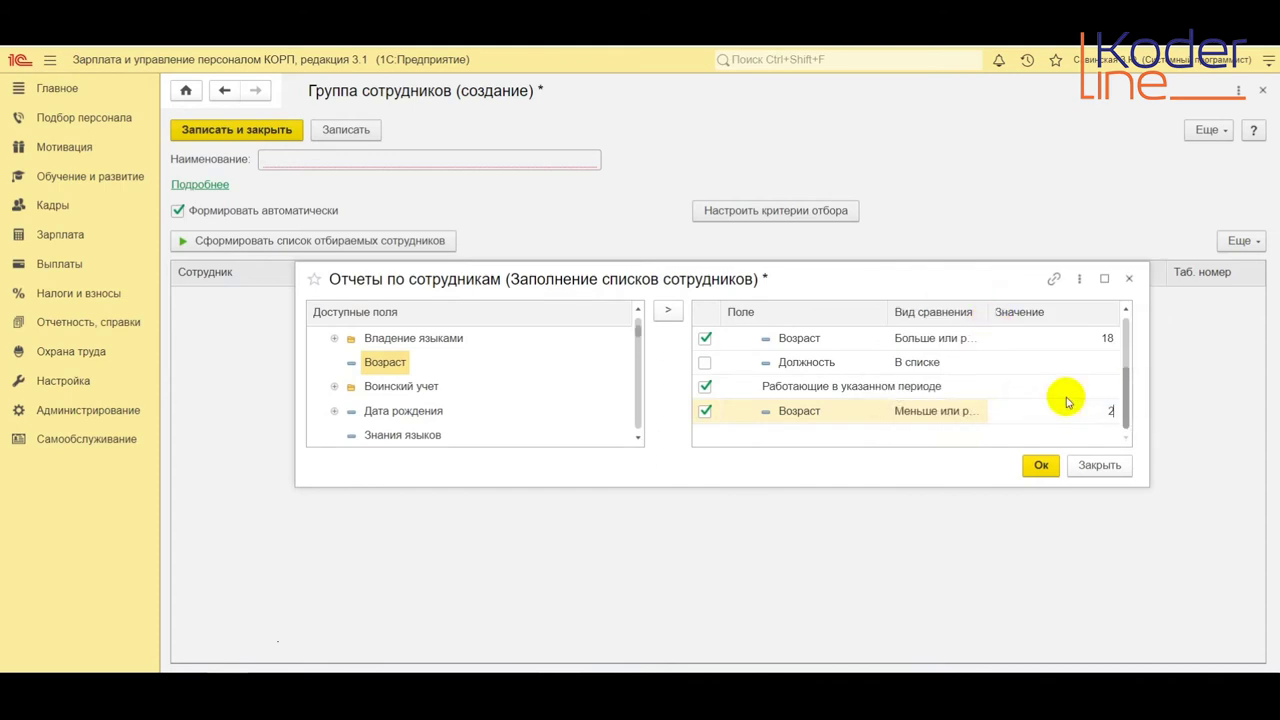
{"action": "left_click", "coordinate": [1040, 470]}
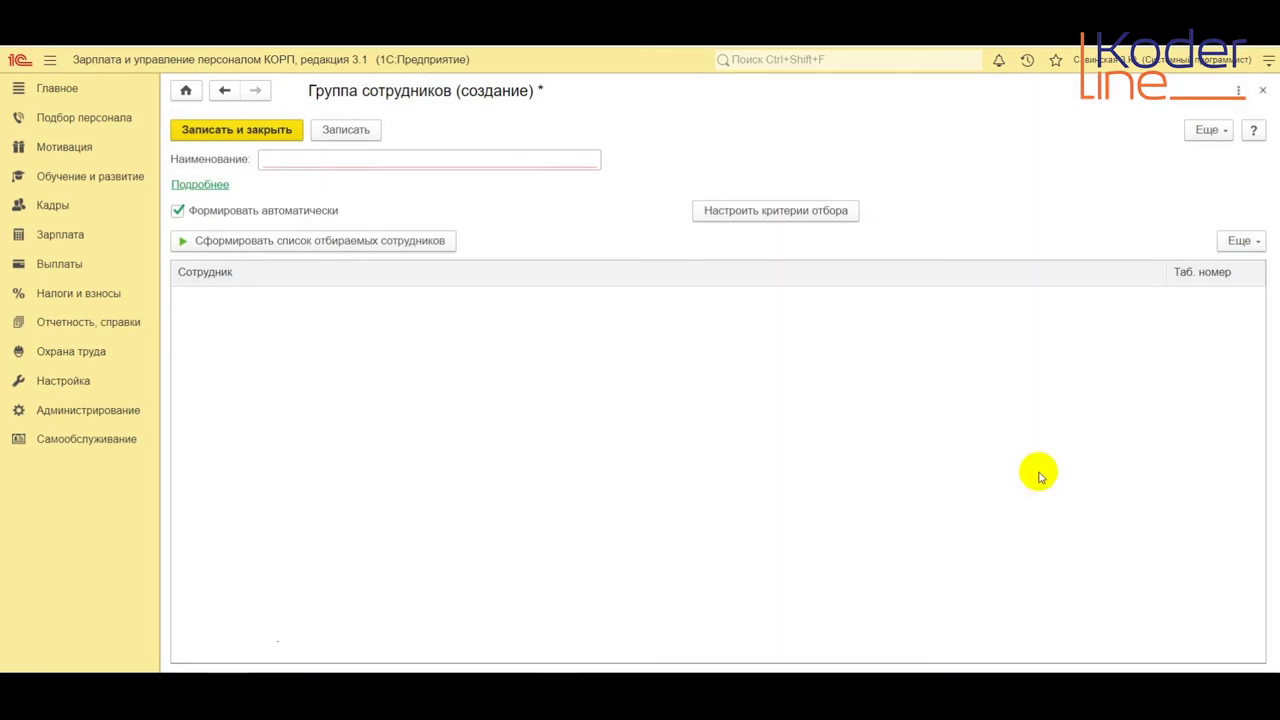
Step: Name the new employee group 18-25 лет
{"action": "left_click", "coordinate": [303, 158]}
{"action": "type", "text": "1"}
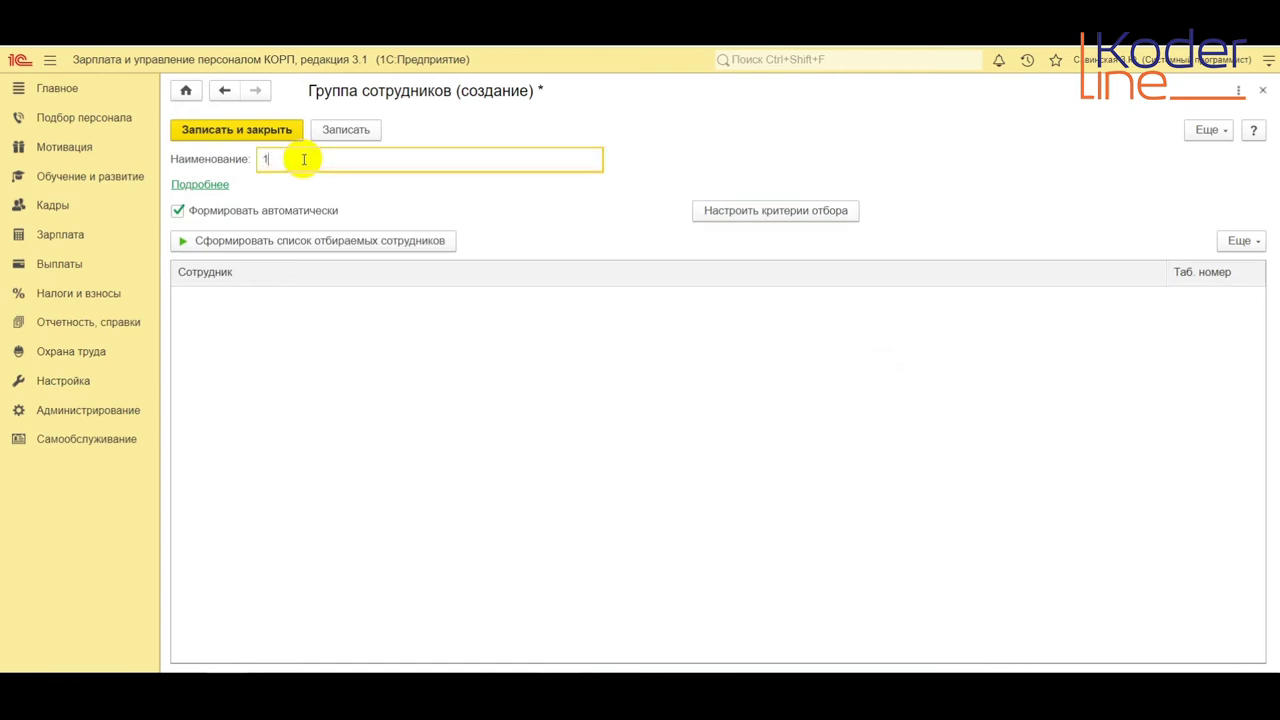
{"action": "type", "text": "8-25 лет"}
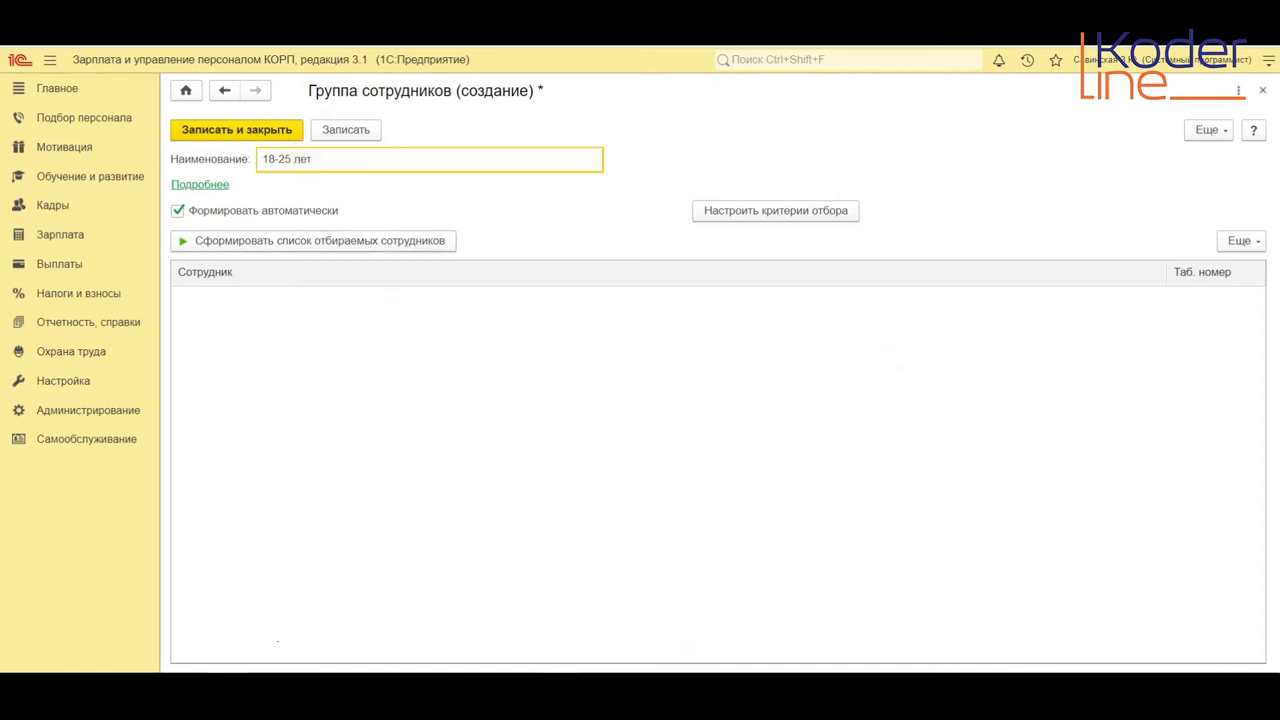
Step: Reopen the group's selection criteria and move the second Возраст condition directly beneath the first one
{"action": "left_click", "coordinate": [788, 212]}
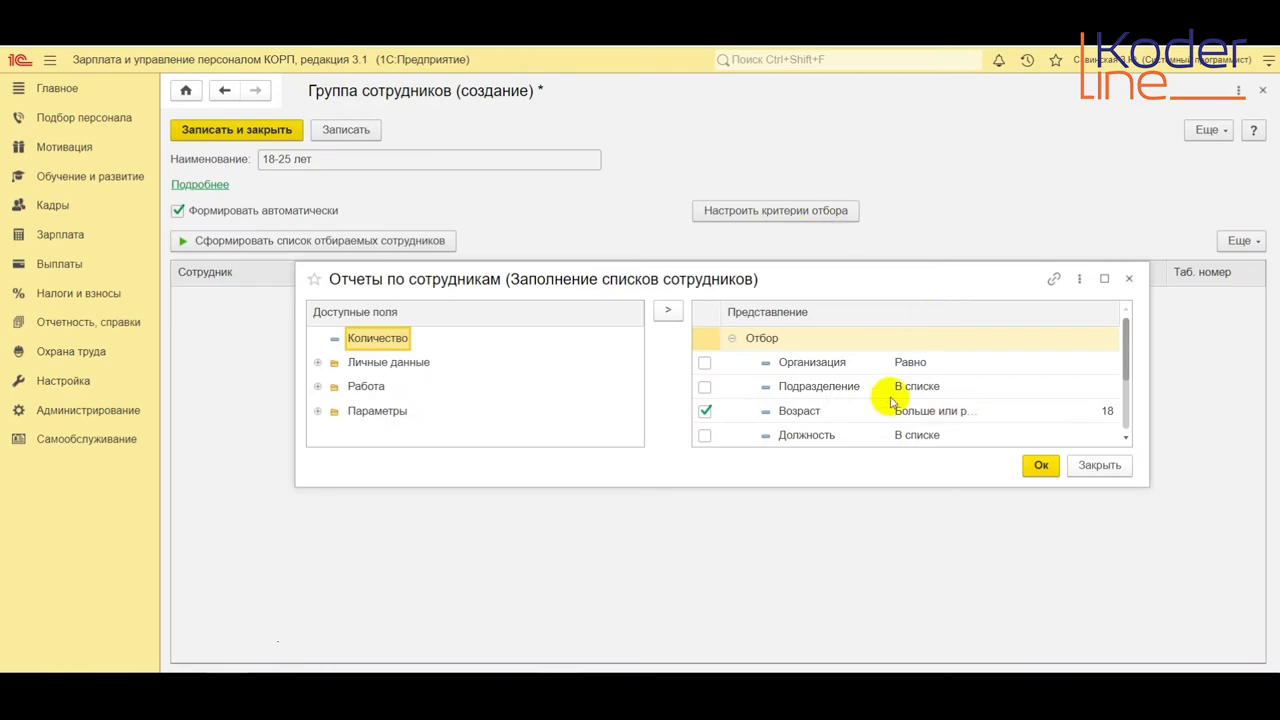
{"action": "left_click", "coordinate": [865, 408]}
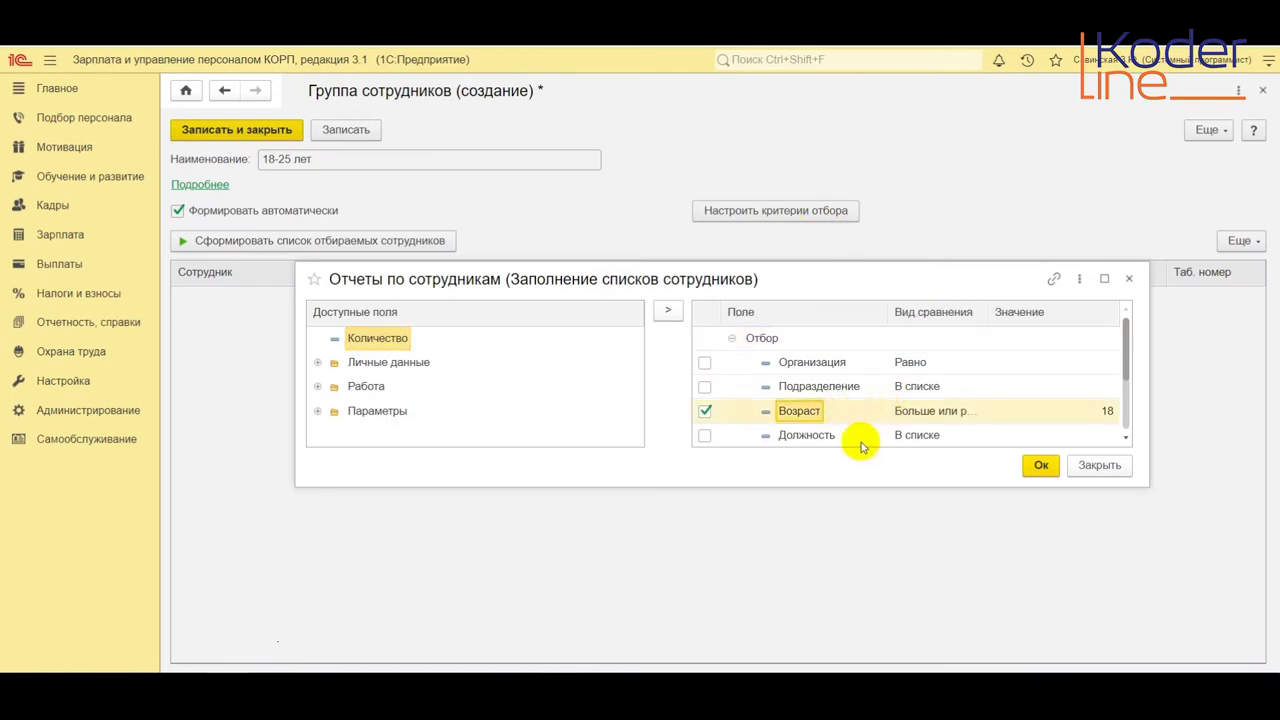
{"action": "scroll", "coordinate": [857, 440], "scroll_direction": "down", "scroll_amount": 1}
{"action": "scroll", "coordinate": [857, 432], "scroll_direction": "down", "scroll_amount": 1}
{"action": "left_click_drag", "start_coordinate": [840, 434], "coordinate": [847, 382]}
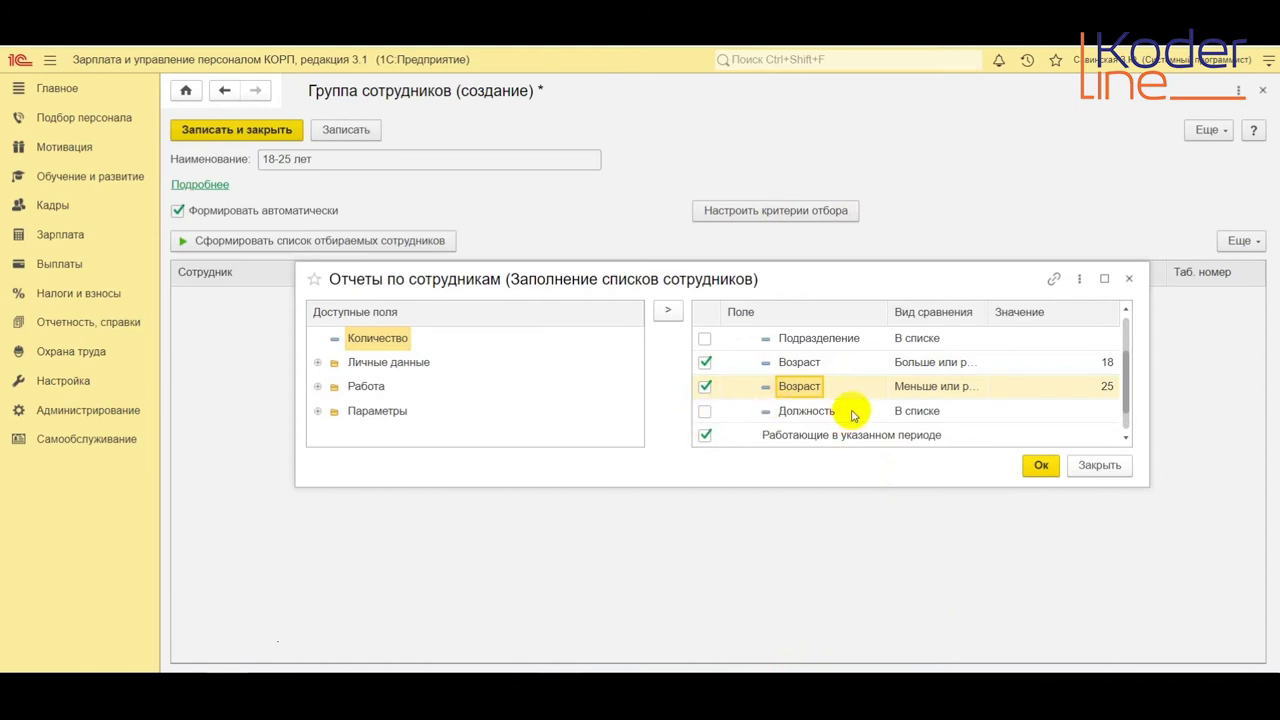
Step: Group both Возраст conditions together as Группа И and apply the selection criteria
{"action": "left_click", "coordinate": [840, 365]}
{"action": "right_click", "coordinate": [840, 367]}
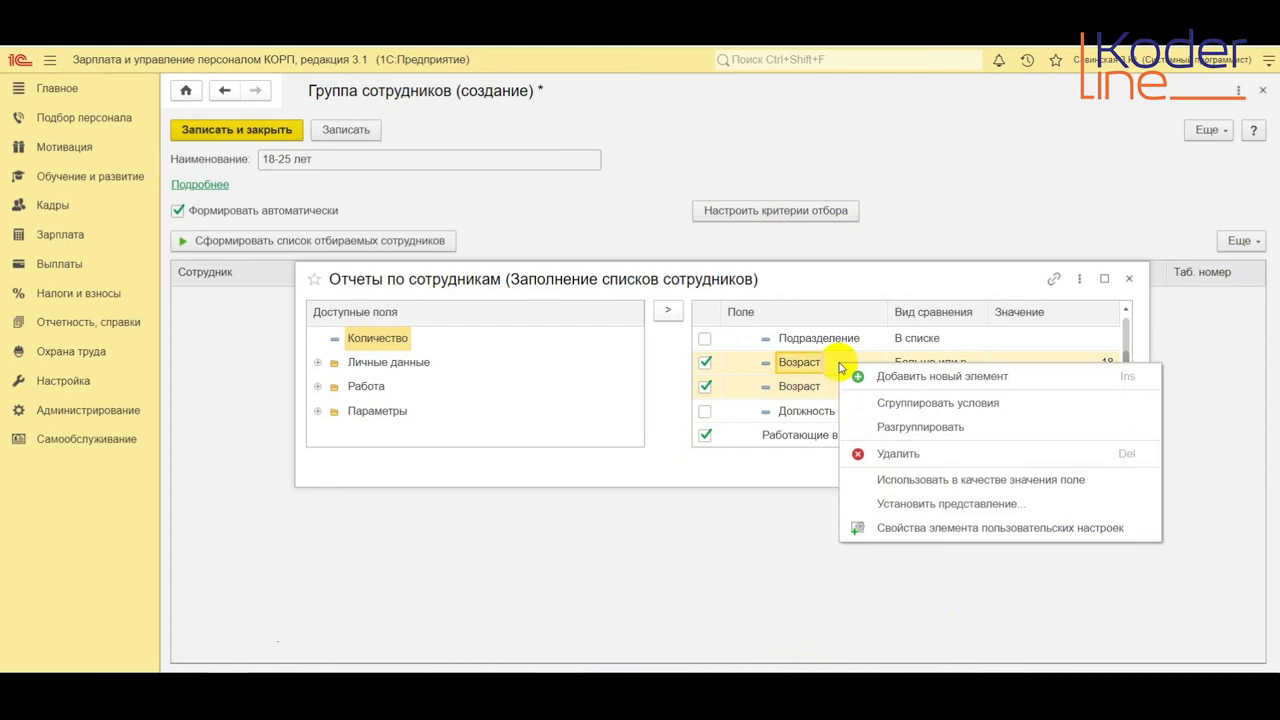
{"action": "left_click", "coordinate": [884, 402]}
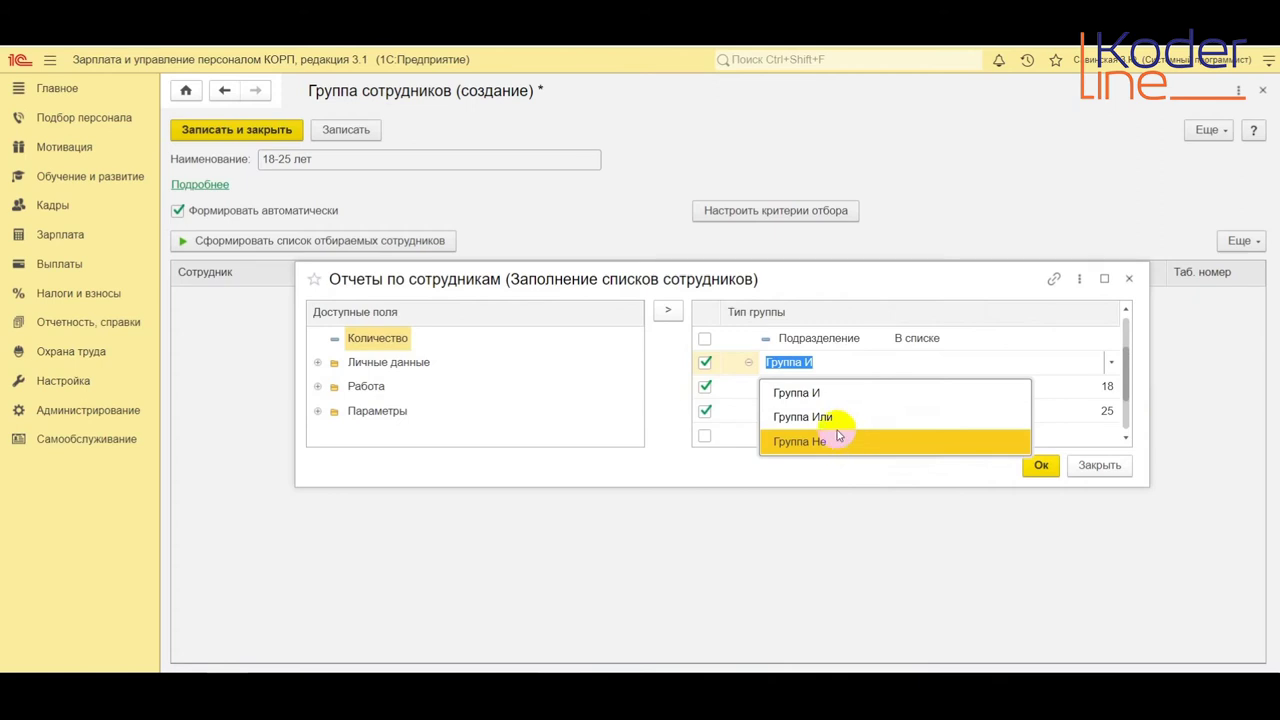
{"action": "left_click", "coordinate": [829, 393]}
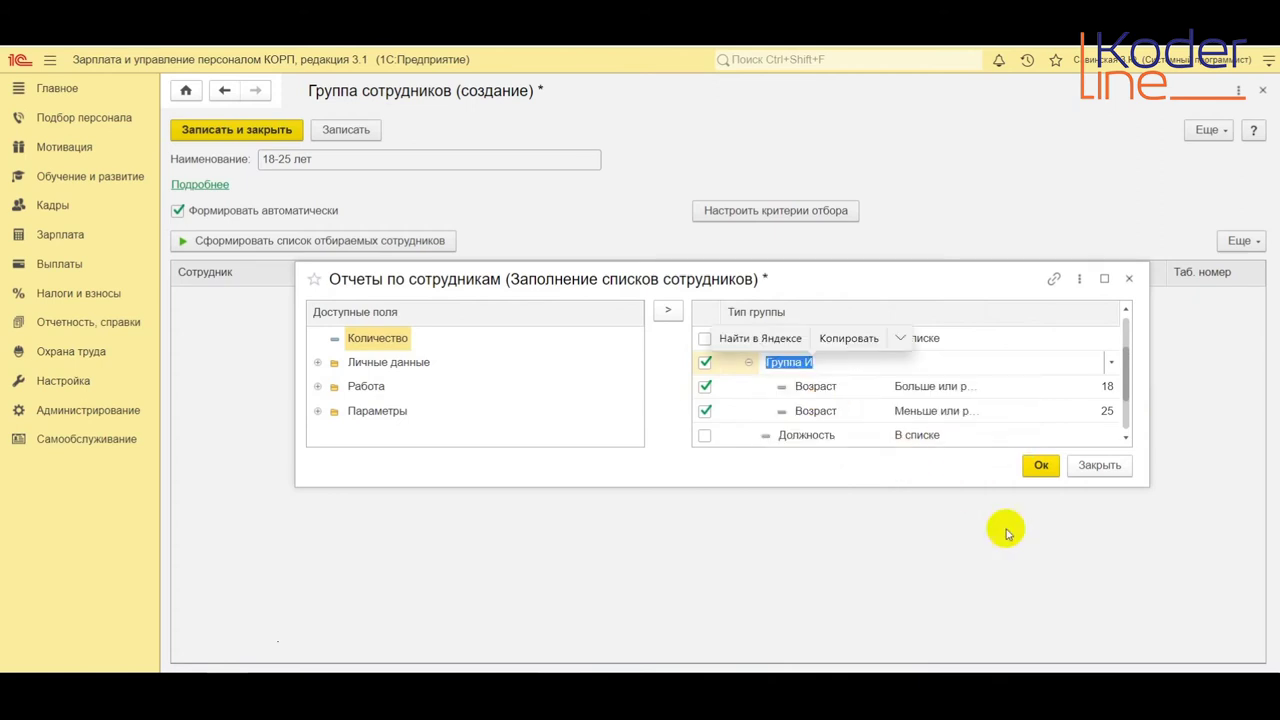
{"action": "left_click", "coordinate": [1041, 466]}
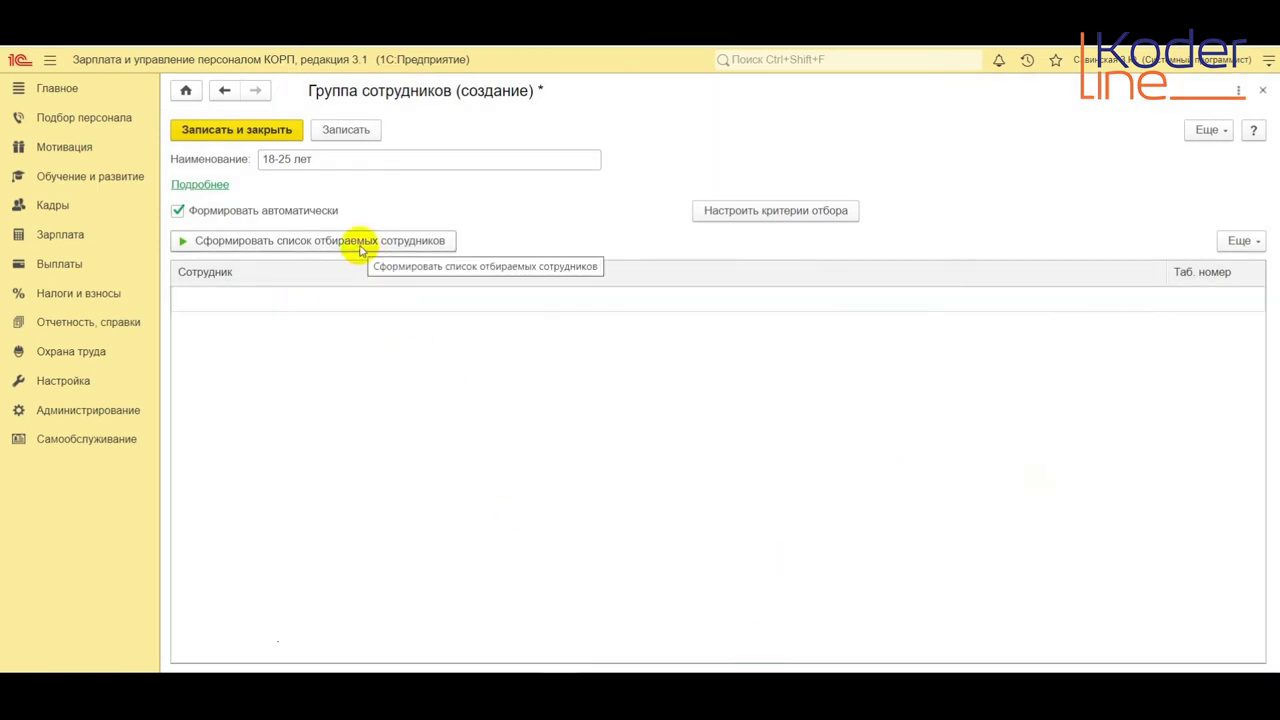
Step: Save the 18-25 лет group, generate its list of selected employees, and save and close it
{"action": "left_click", "coordinate": [346, 129]}
{"action": "left_click", "coordinate": [405, 244]}
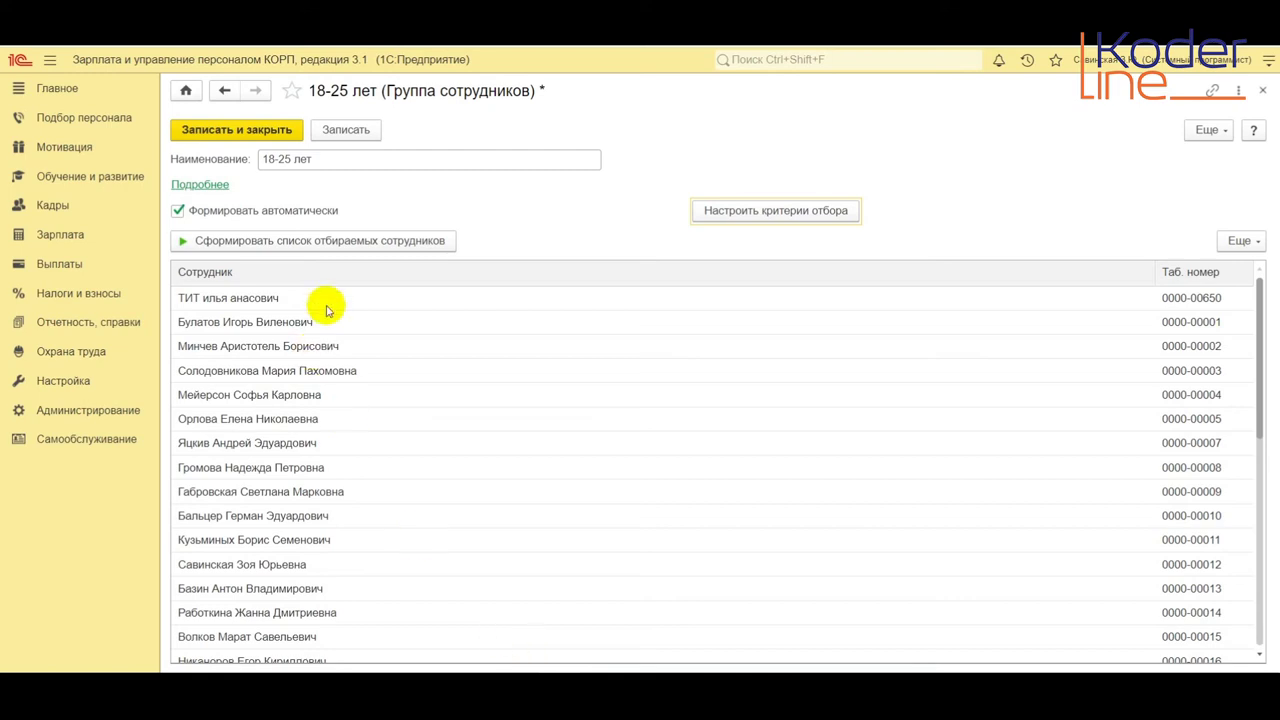
{"action": "left_click", "coordinate": [233, 131]}
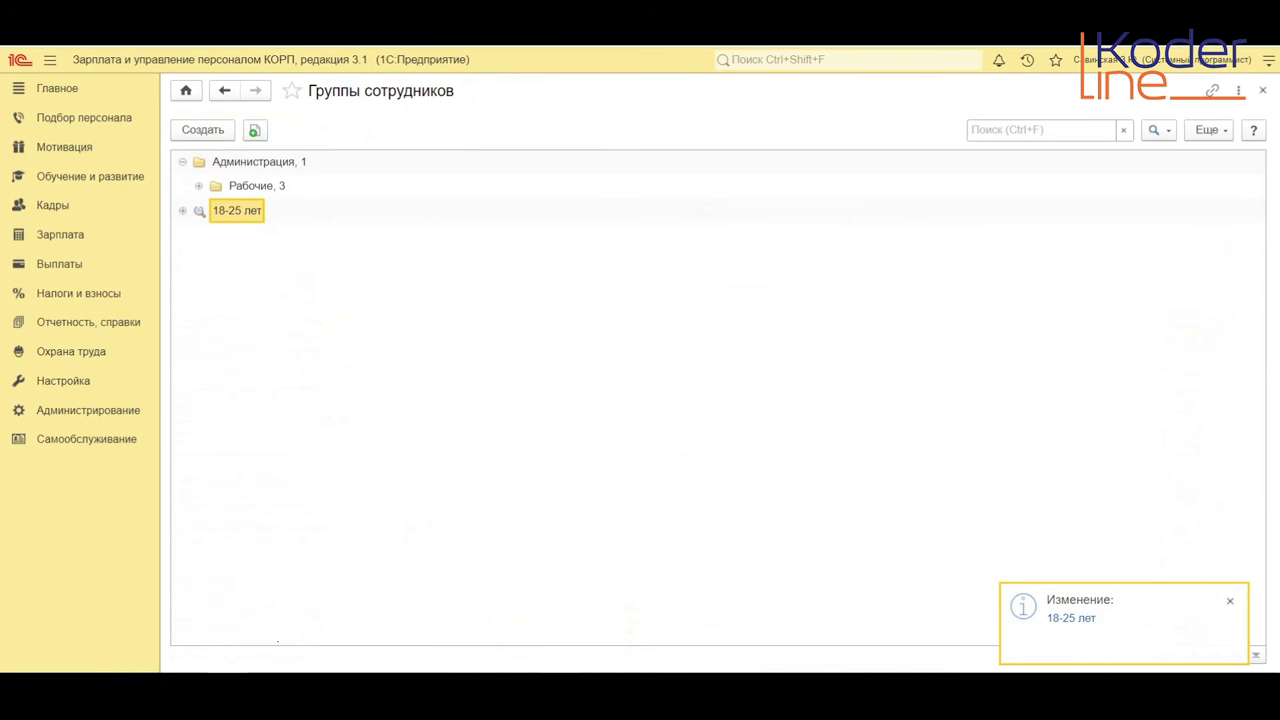
Step: Create a new Кадровый перевод списком document from the list of all personnel documents
{"action": "left_click", "coordinate": [52, 206]}
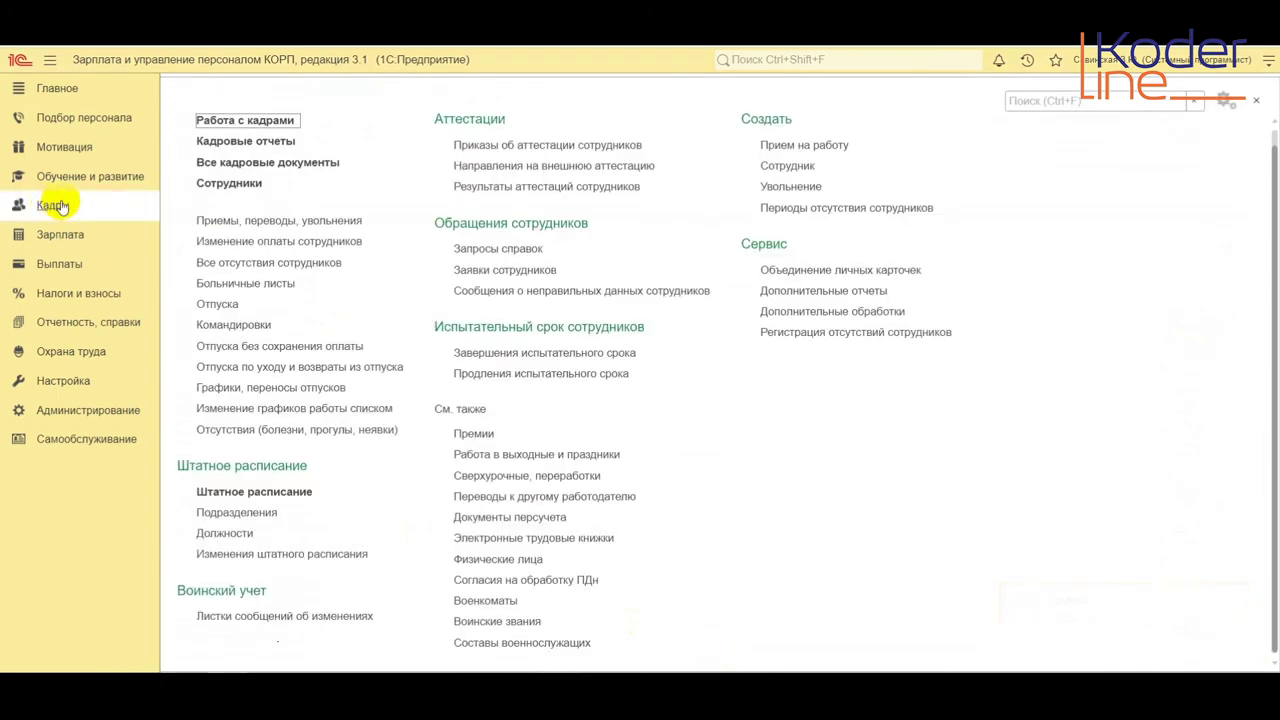
{"action": "left_click", "coordinate": [258, 164]}
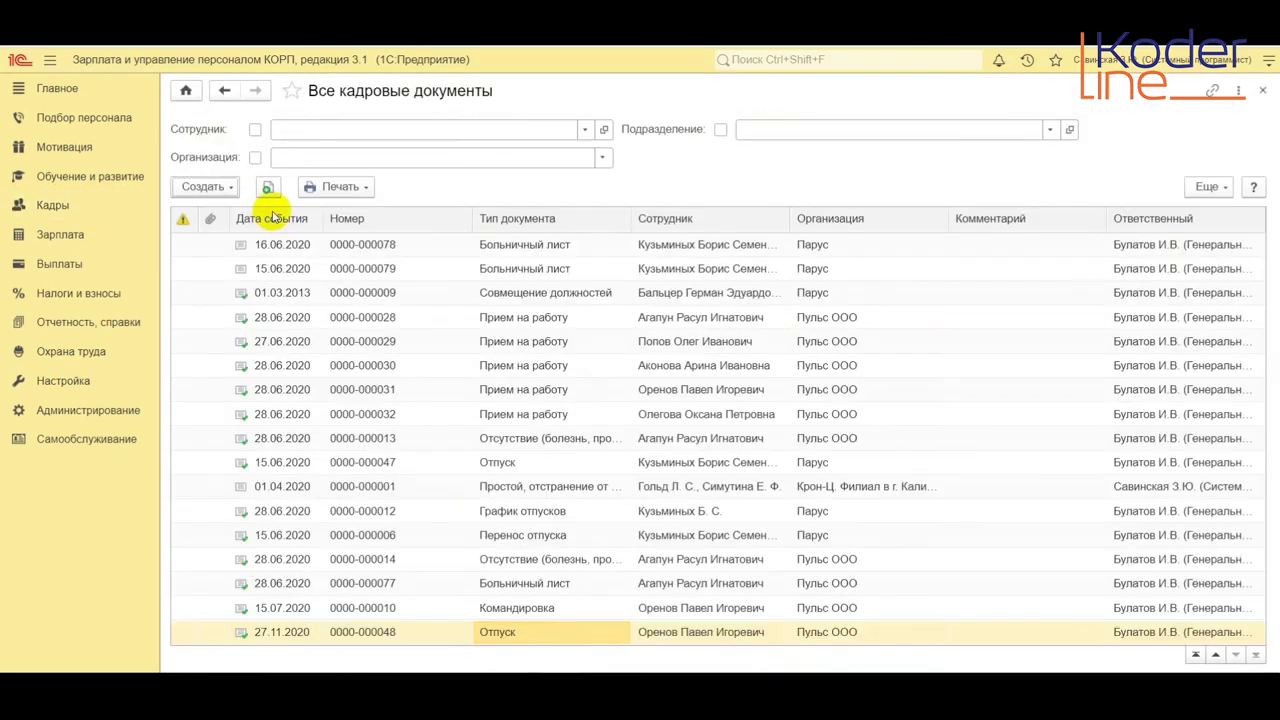
{"action": "left_click", "coordinate": [224, 187]}
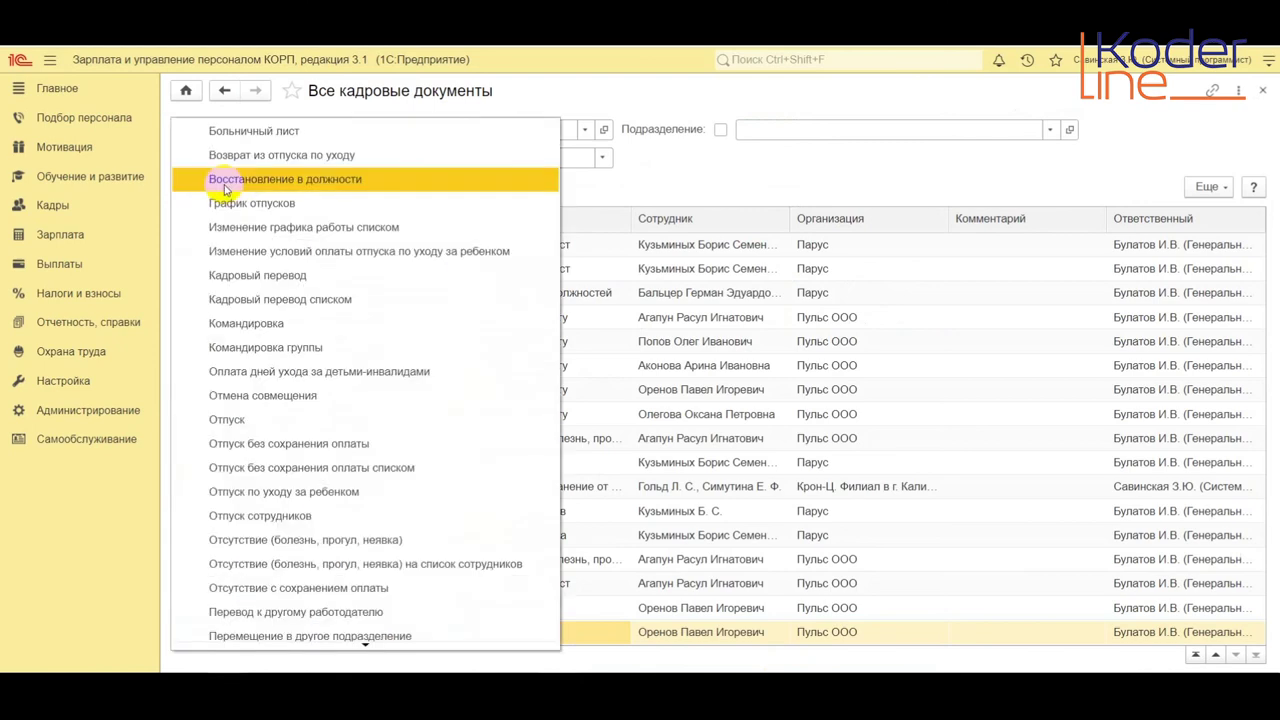
{"action": "left_click", "coordinate": [300, 309]}
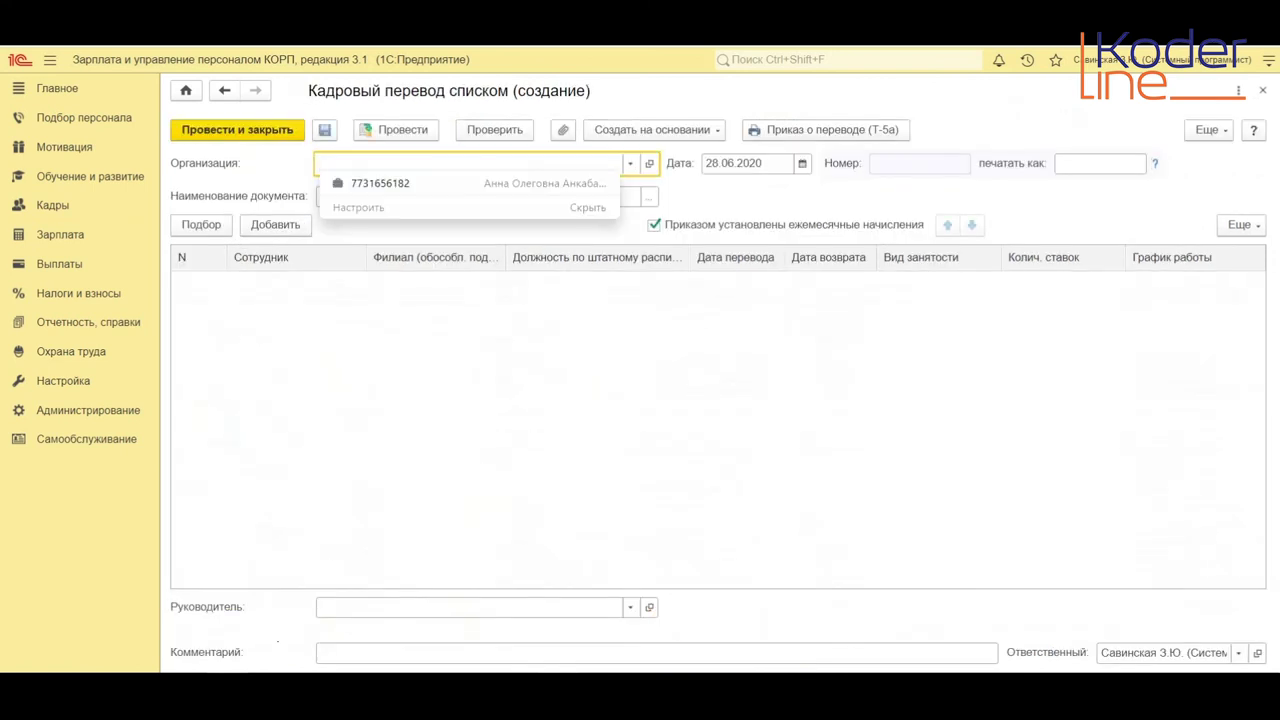
Step: Set the transfer document's organization to Крон-Ц. Филиал в г. Волгоград
{"action": "left_click", "coordinate": [630, 164]}
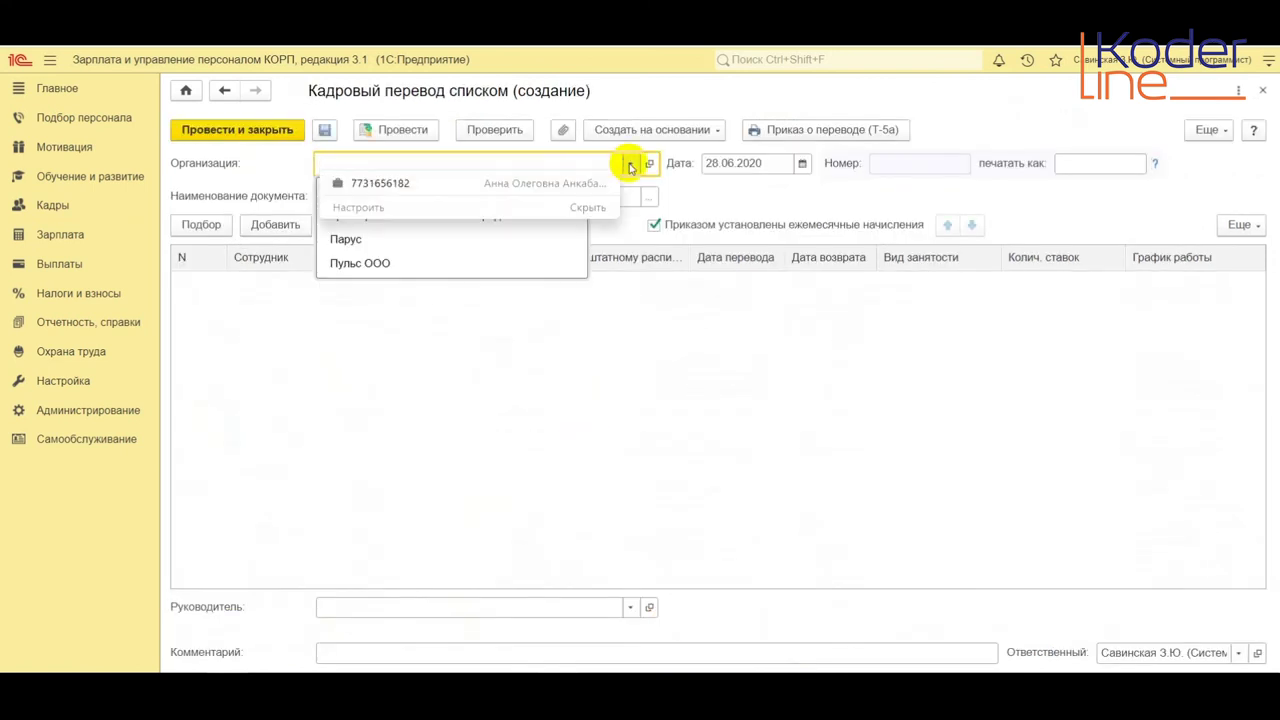
{"action": "left_click", "coordinate": [471, 239]}
{"action": "left_click", "coordinate": [630, 163]}
{"action": "left_click", "coordinate": [415, 191]}
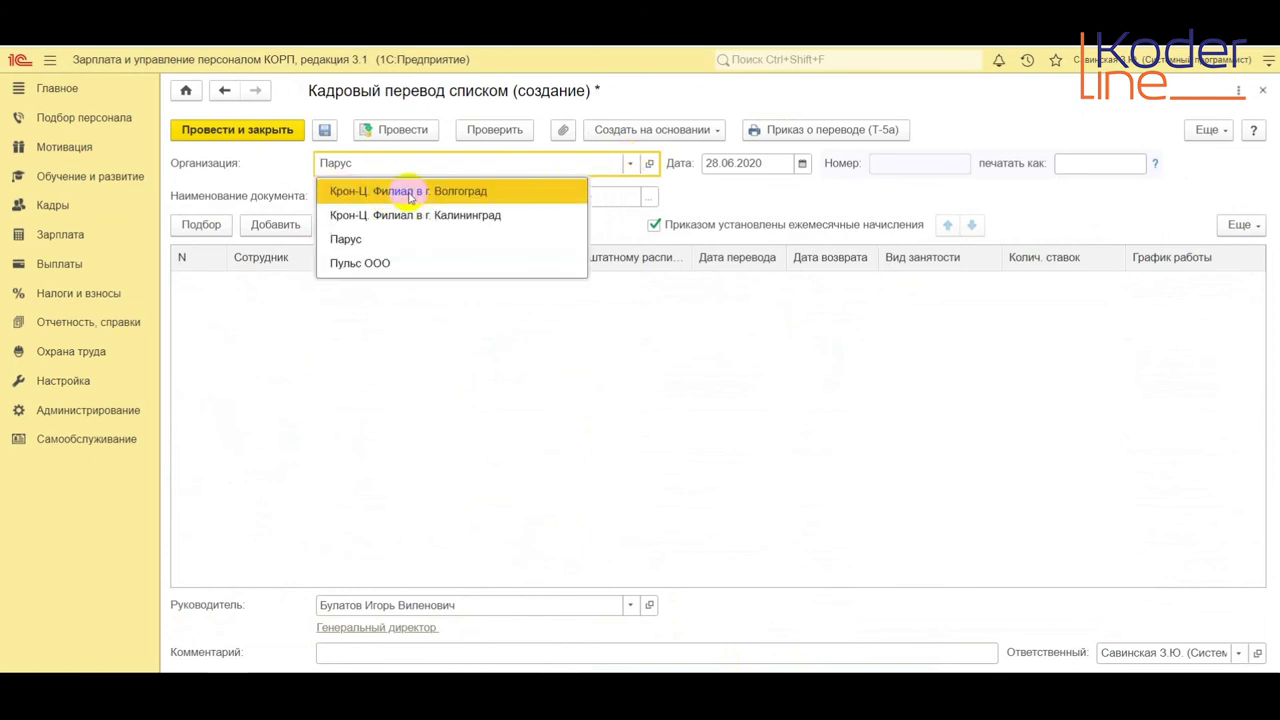
Step: Open the employee selection for the transfer document, switch its list view to По группам, and show the 18-25 лет group
{"action": "left_click", "coordinate": [199, 226]}
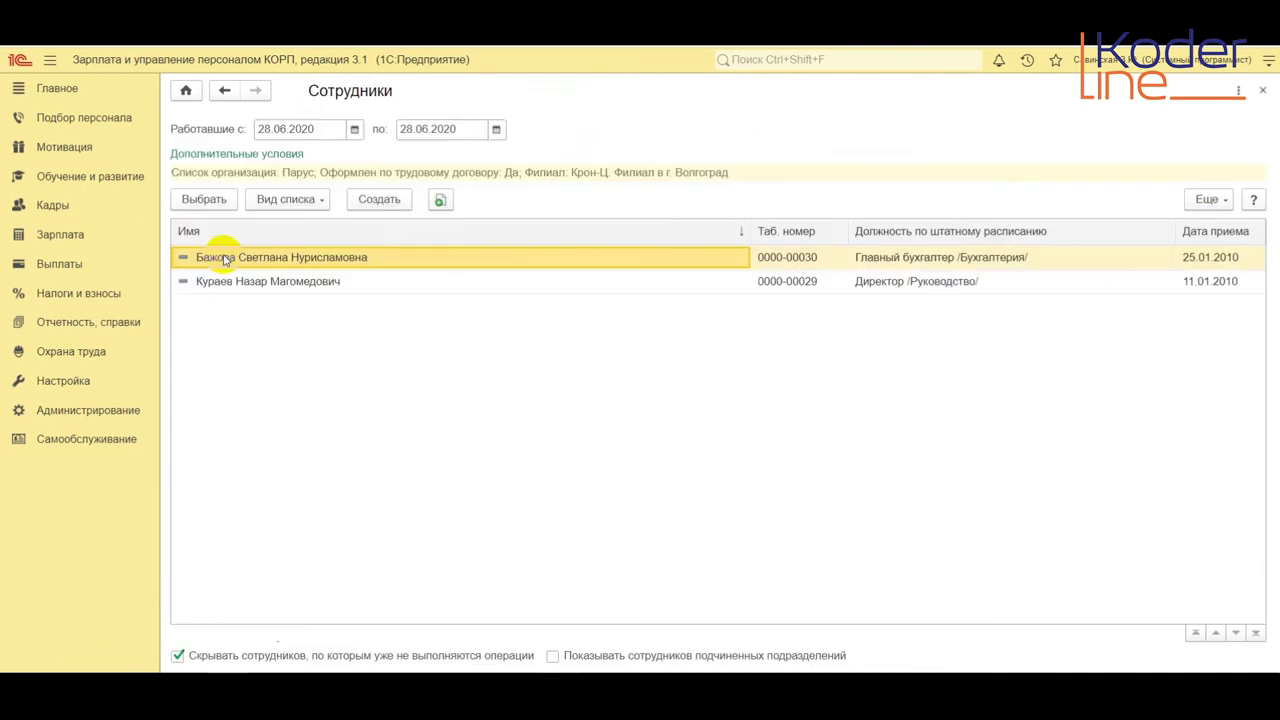
{"action": "left_click", "coordinate": [314, 200]}
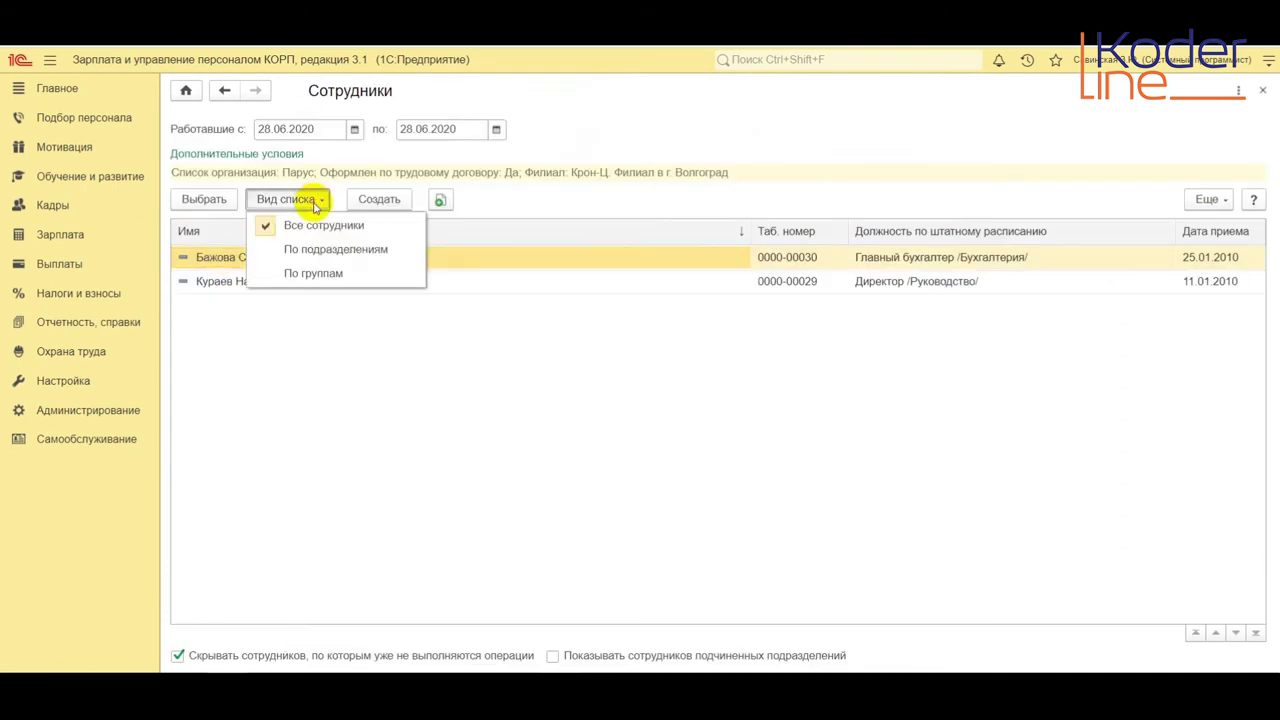
{"action": "left_click", "coordinate": [309, 276]}
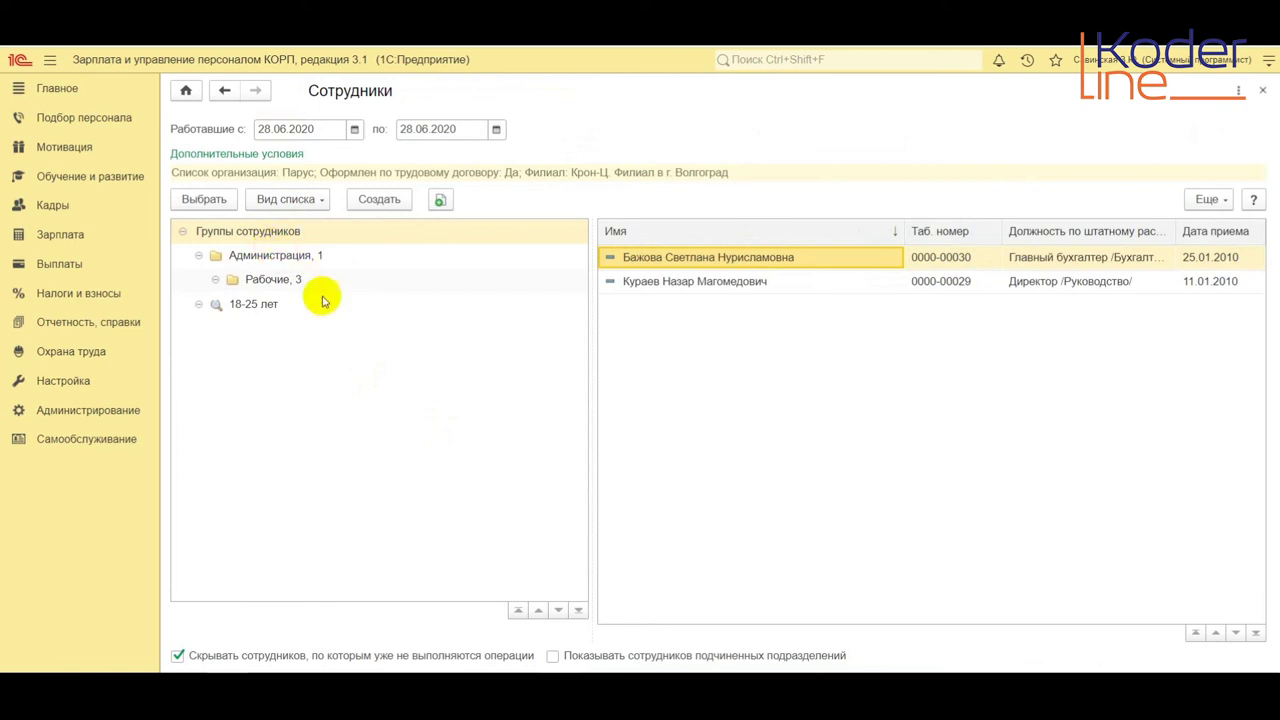
{"action": "left_click", "coordinate": [254, 257]}
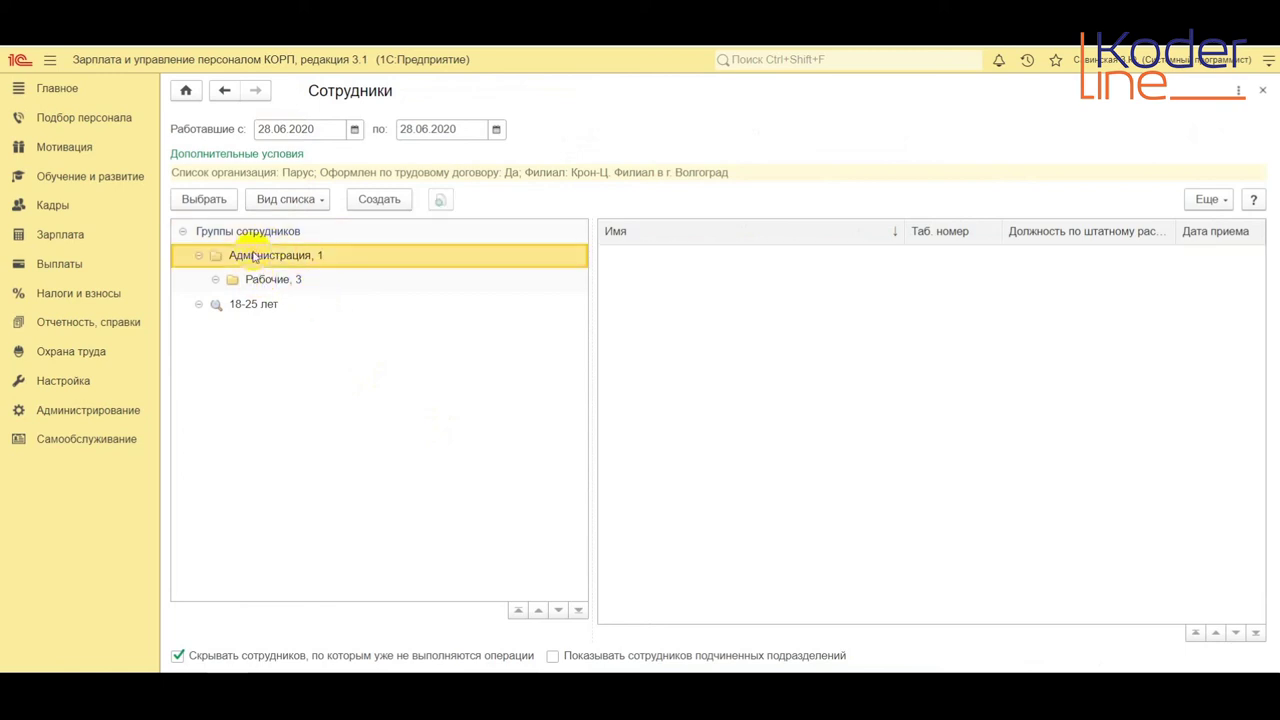
{"action": "left_click", "coordinate": [242, 303]}
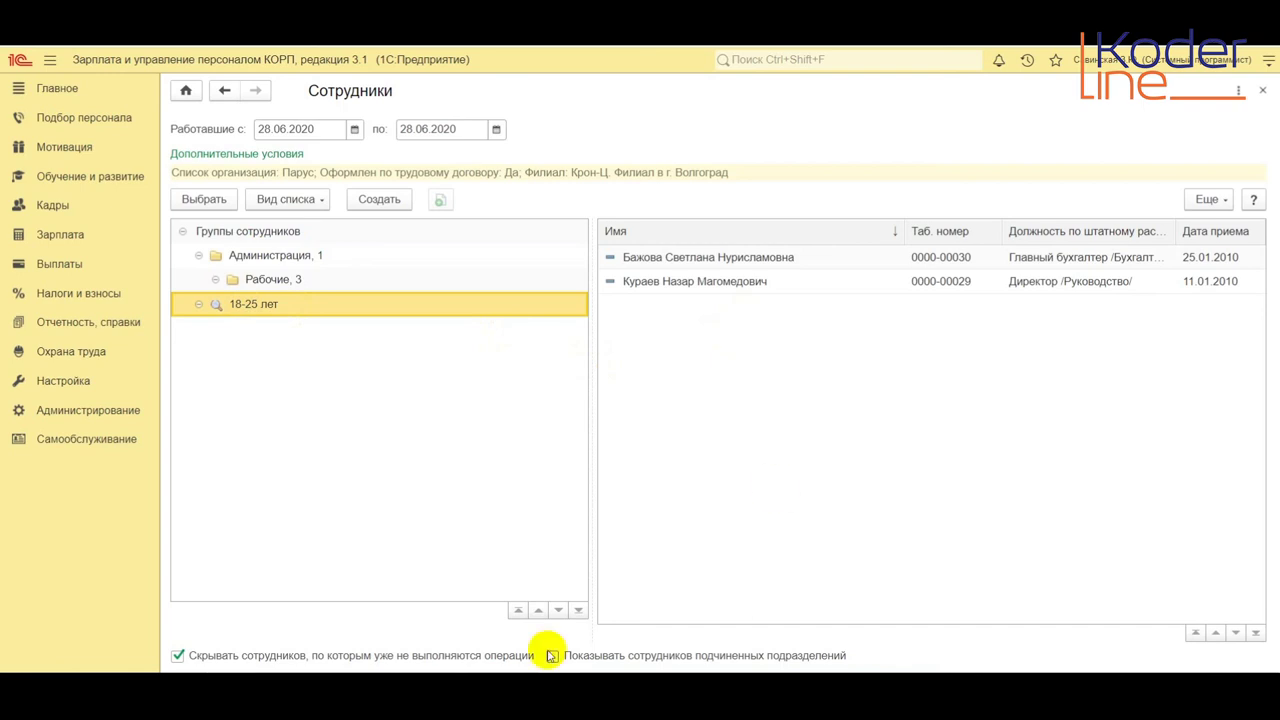
Step: Add all employees of the 18-25 лет group to the bulk transfer document, and post and close it
{"action": "left_click", "coordinate": [708, 284]}
{"action": "key", "text": "ctrl+a"}
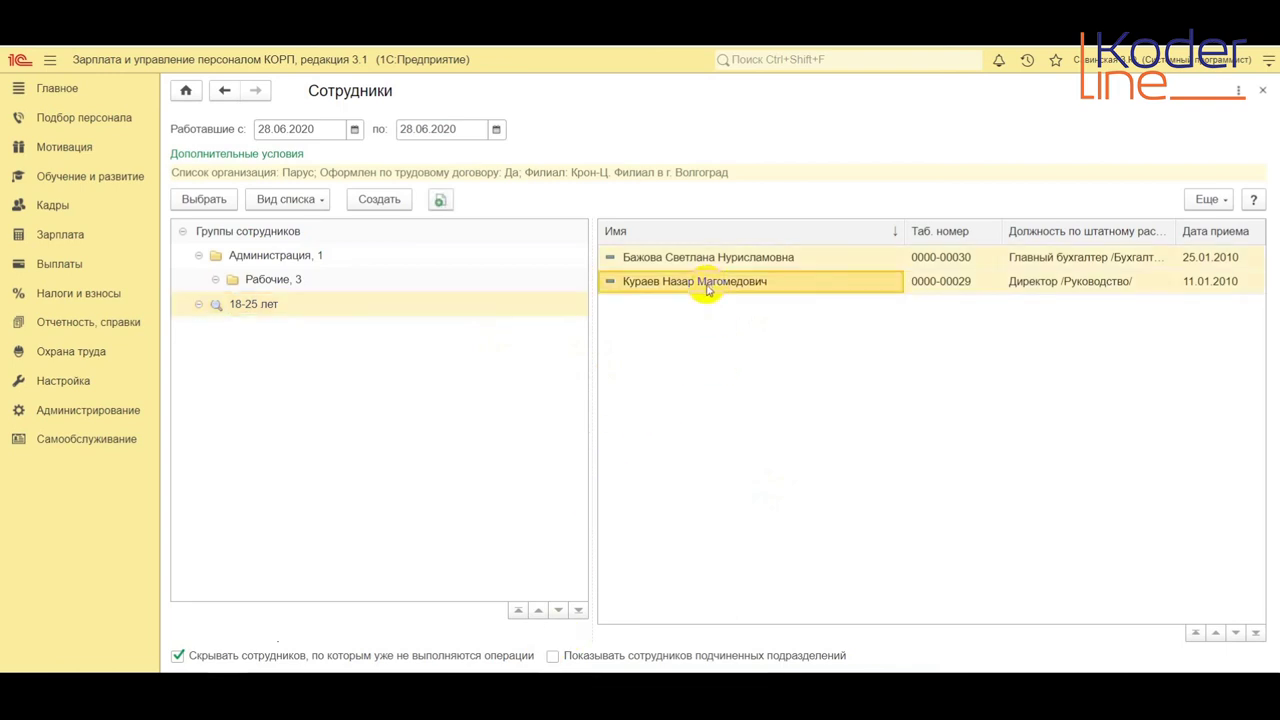
{"action": "left_click", "coordinate": [204, 200]}
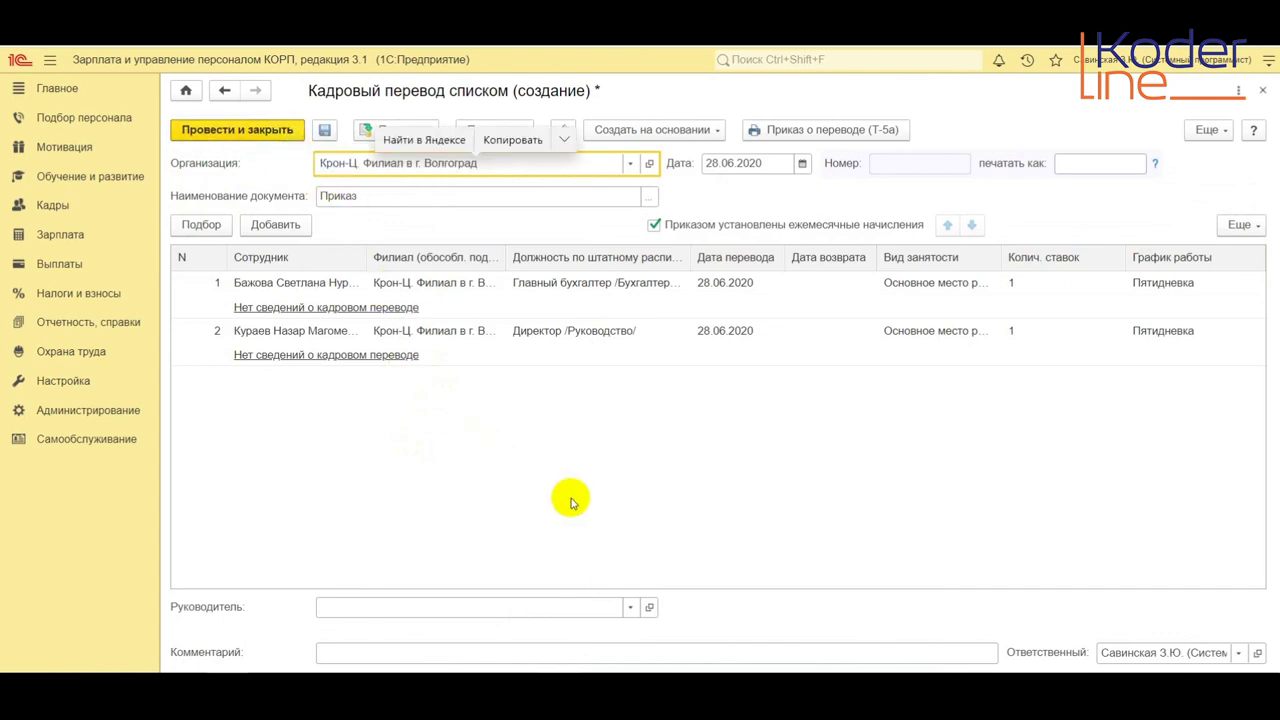
{"action": "key", "text": "ctrl+Return"}
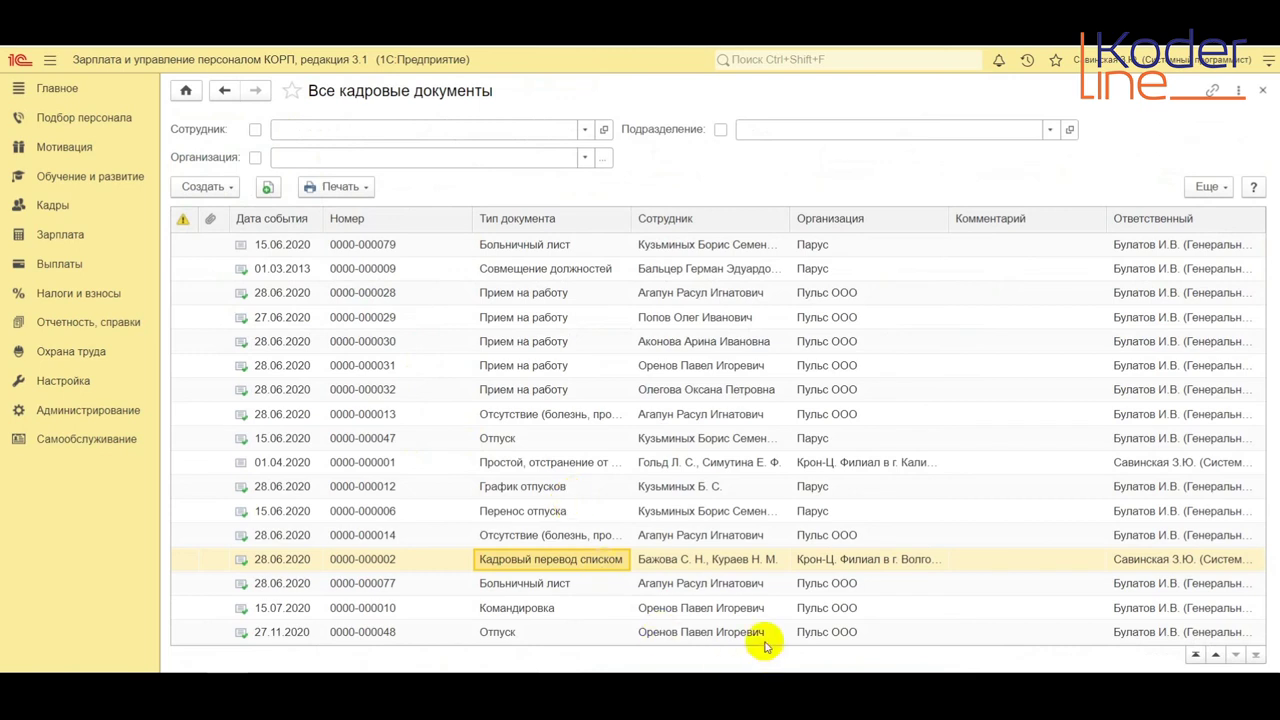